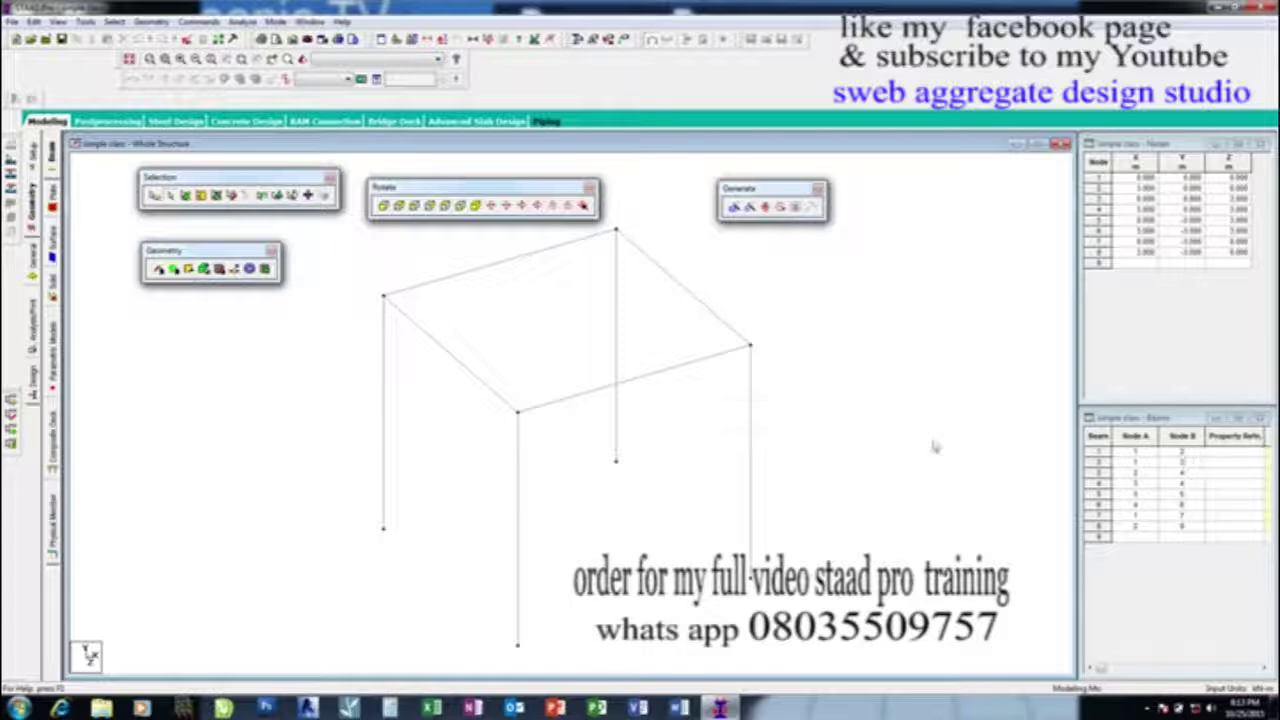
Inspect a top beam and a column, then open the Properties – Whole Structure section page.
click(593, 392)
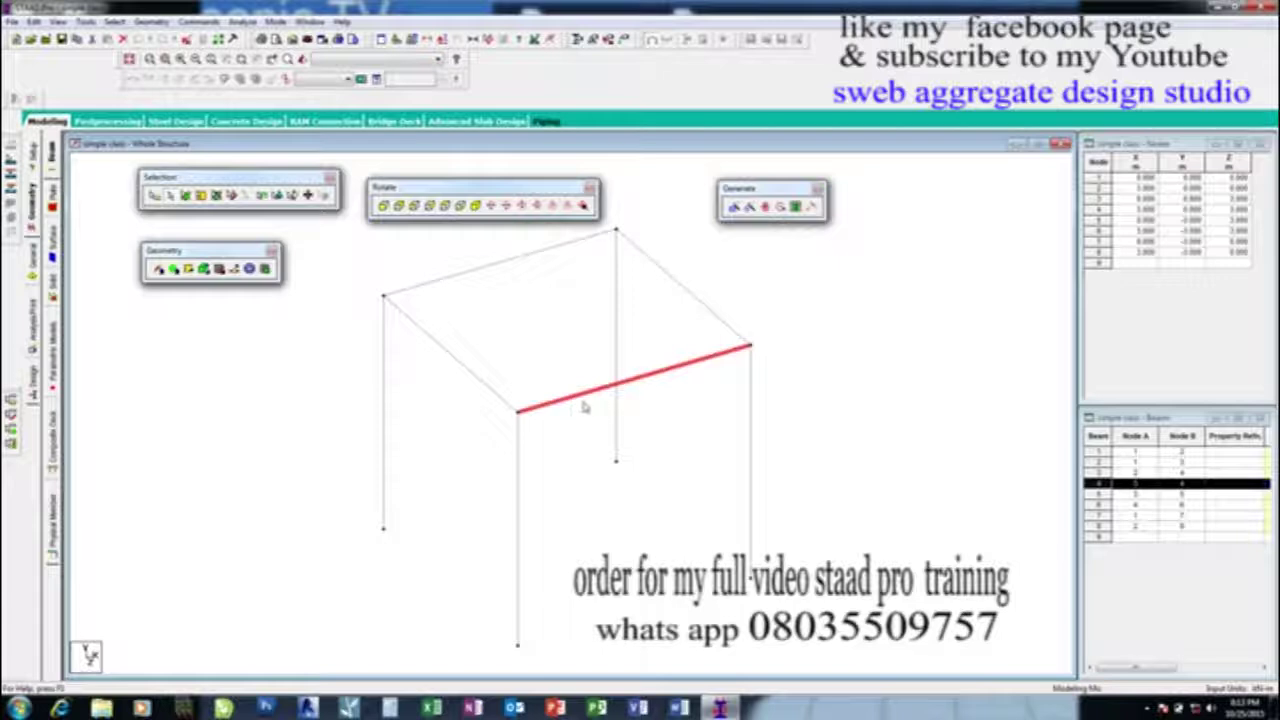
click(519, 460)
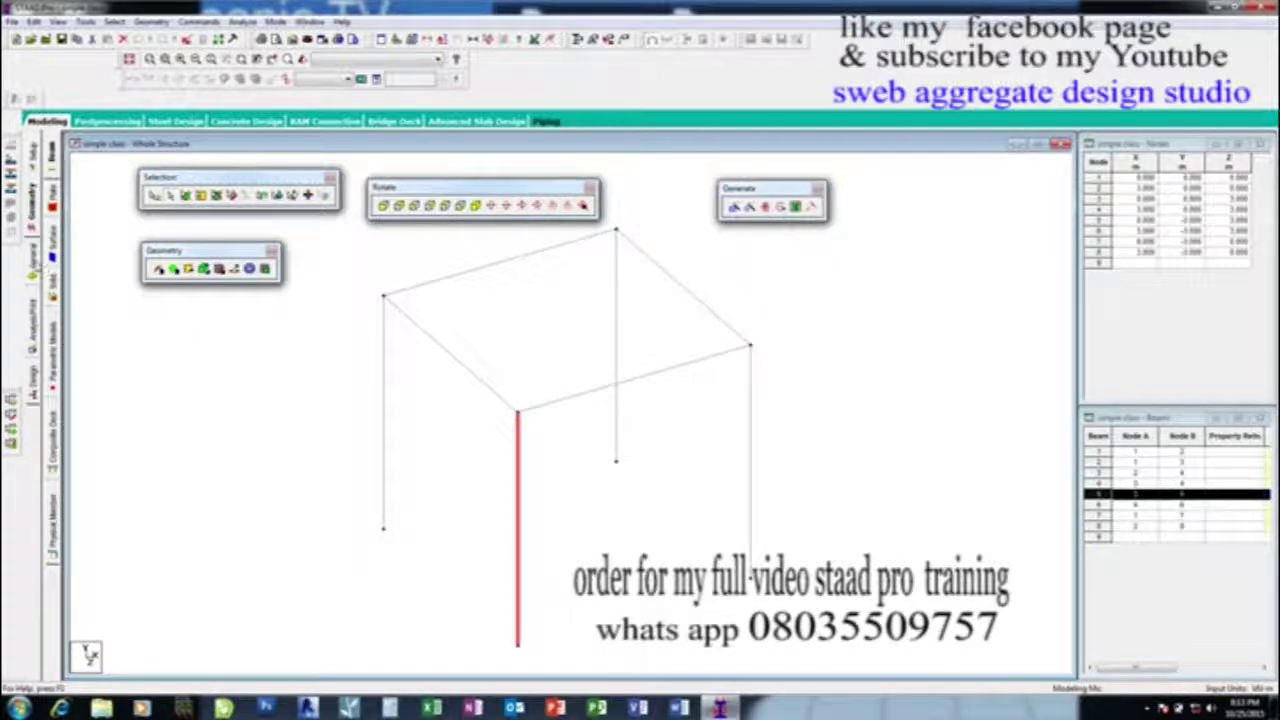
click(37, 266)
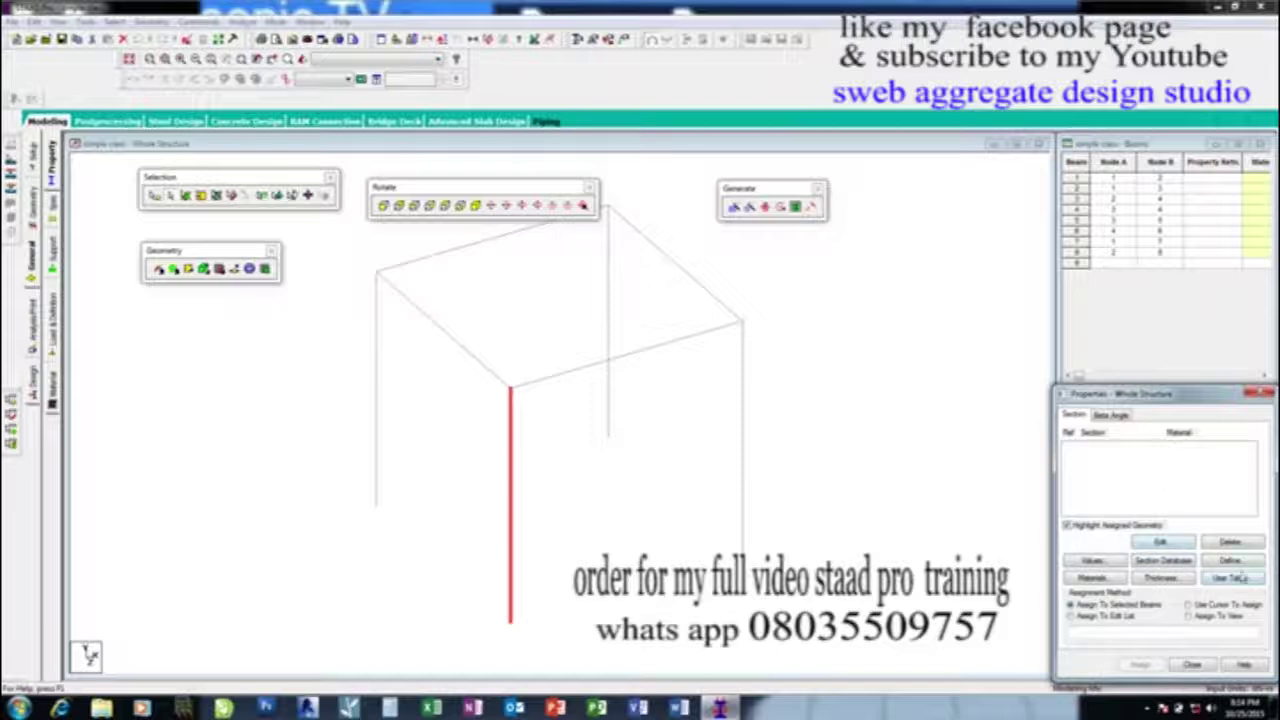
click(806, 510)
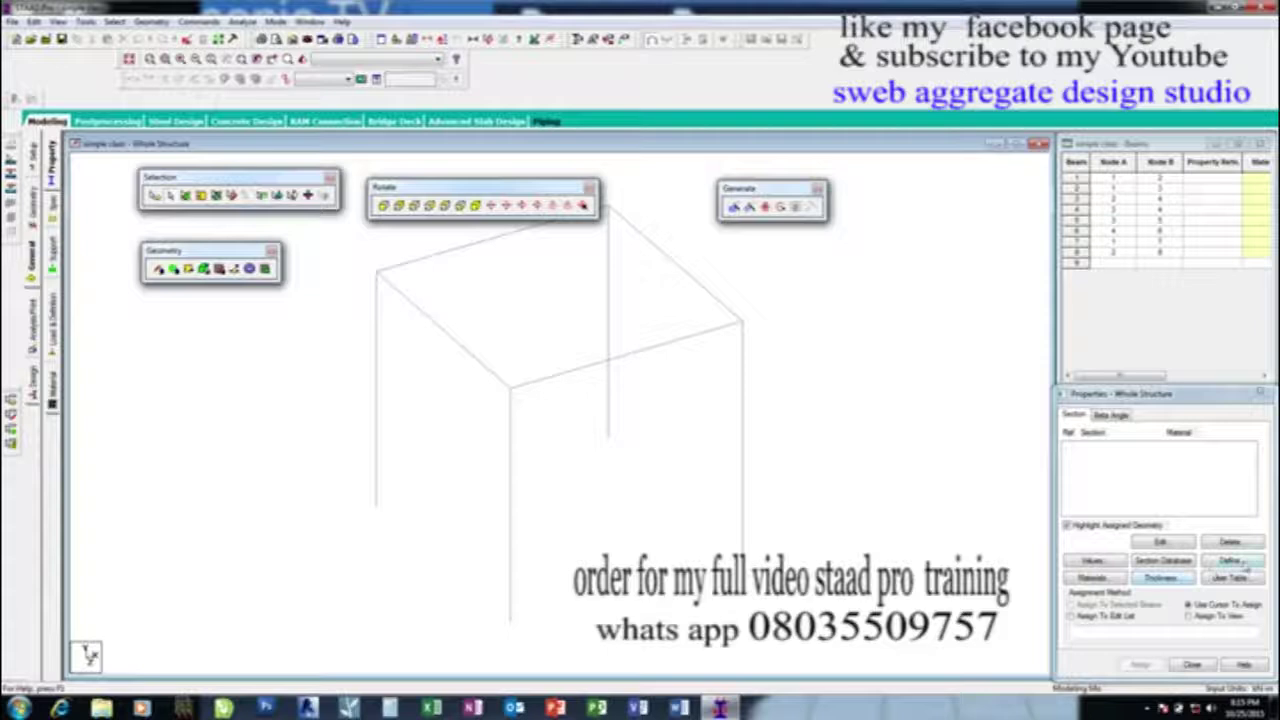
Define a new Circle section and begin editing its YD diameter field.
click(1244, 566)
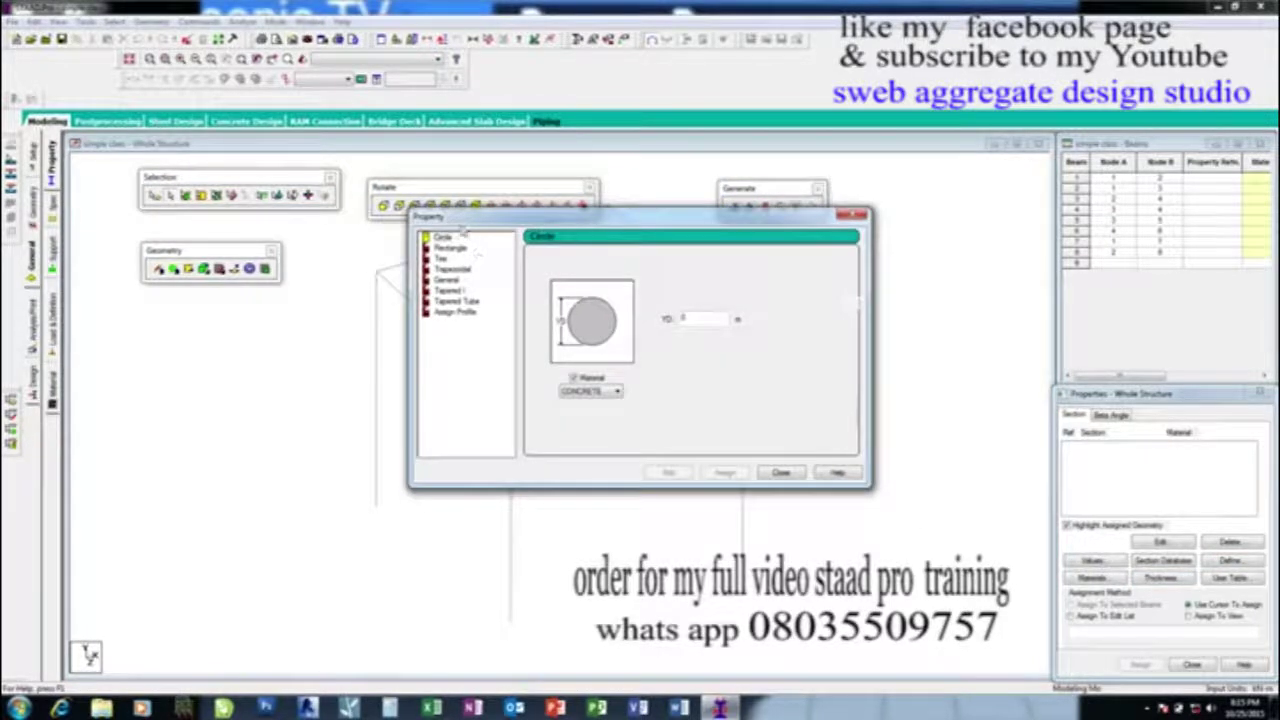
drag(462, 222, 475, 216)
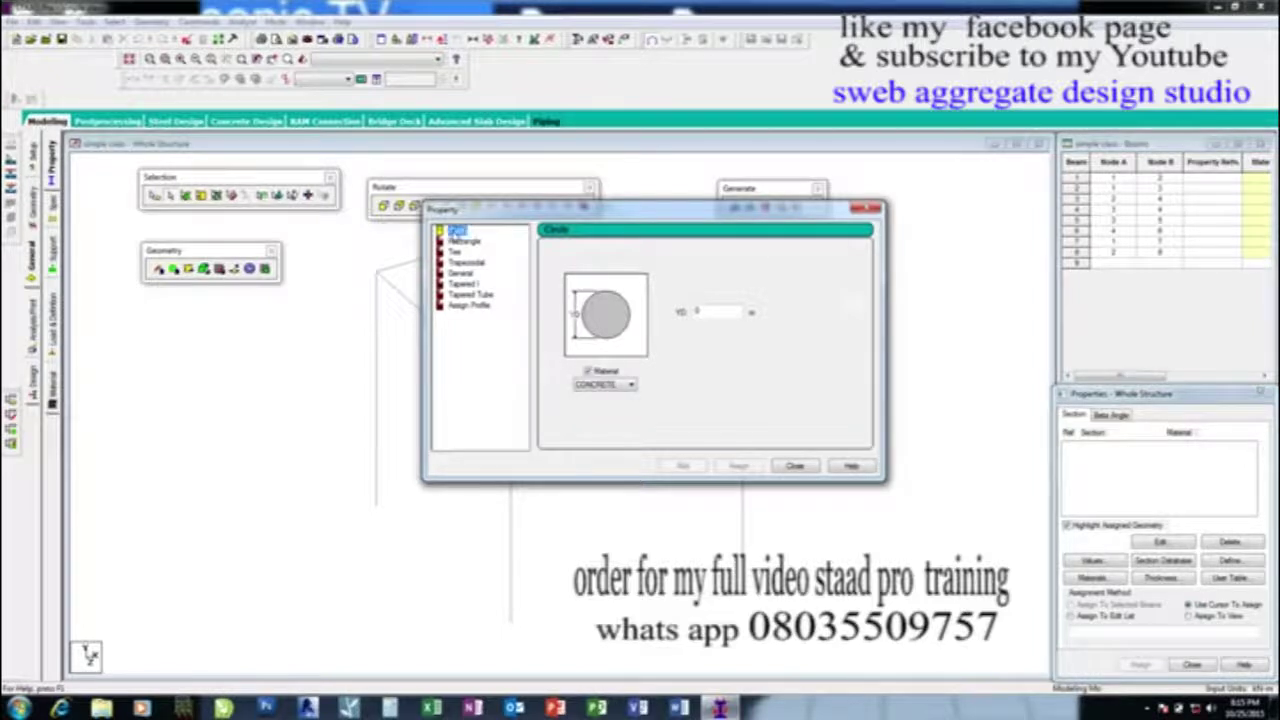
click(457, 231)
click(466, 244)
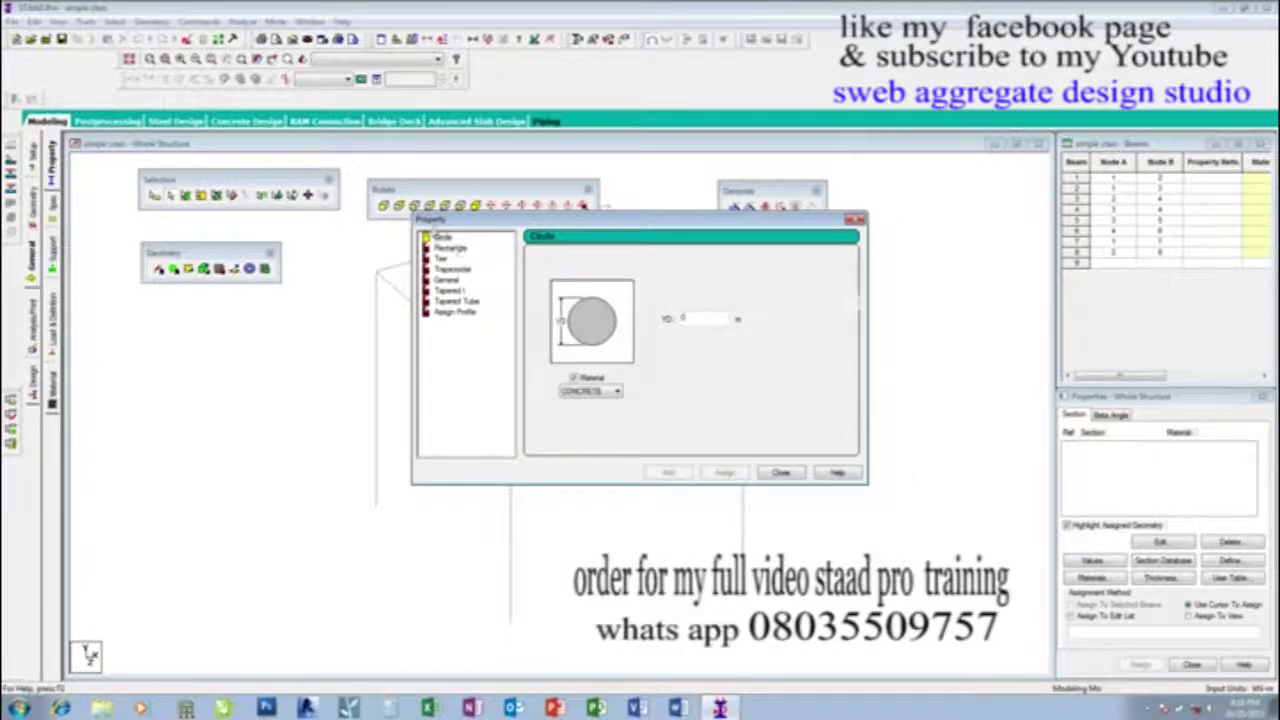
click(441, 238)
click(700, 318)
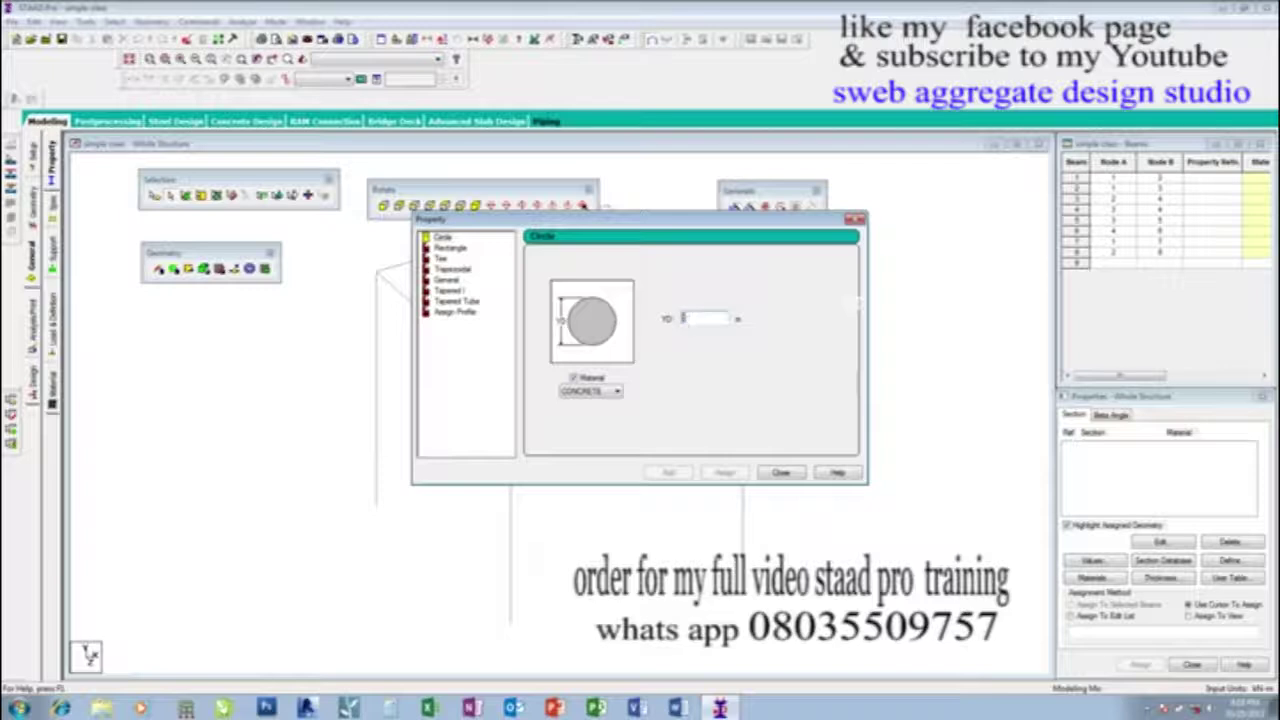
click(705, 316)
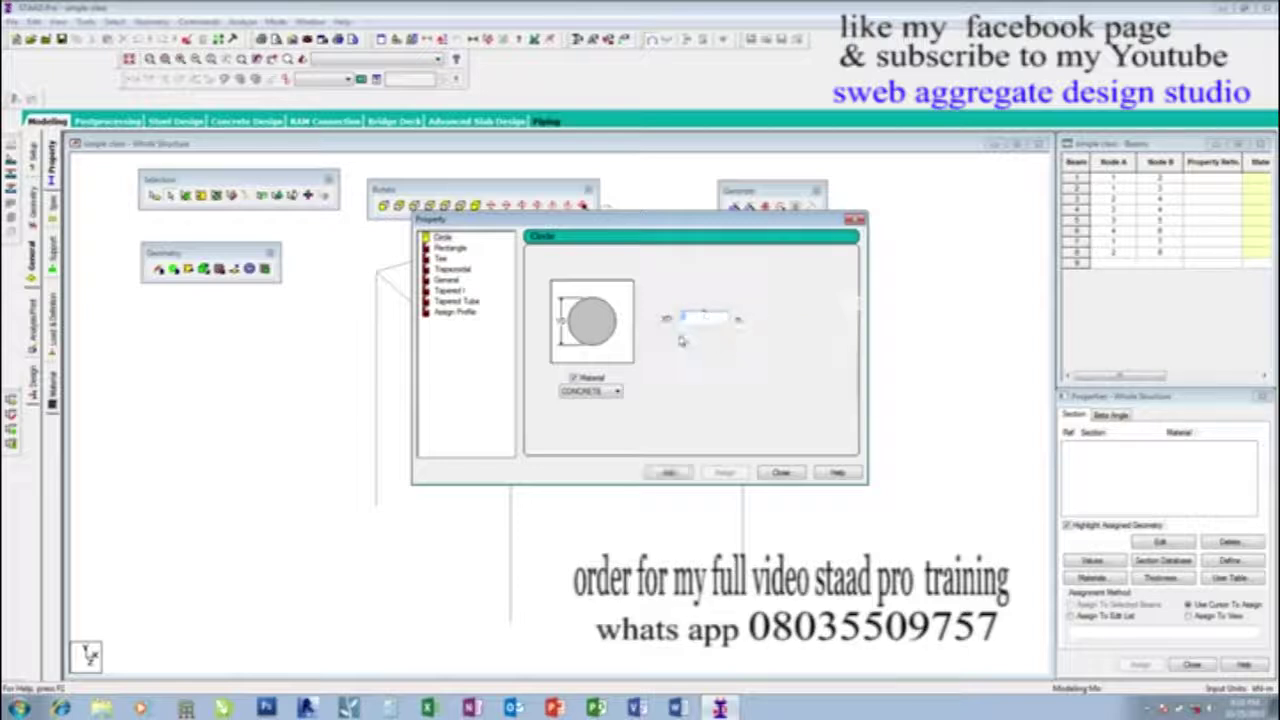
Enter a 300 mm (0.3 m) diameter, keep CONCRETE material, and add the circular section.
text(0)
key(BackSpace)
click(682, 317)
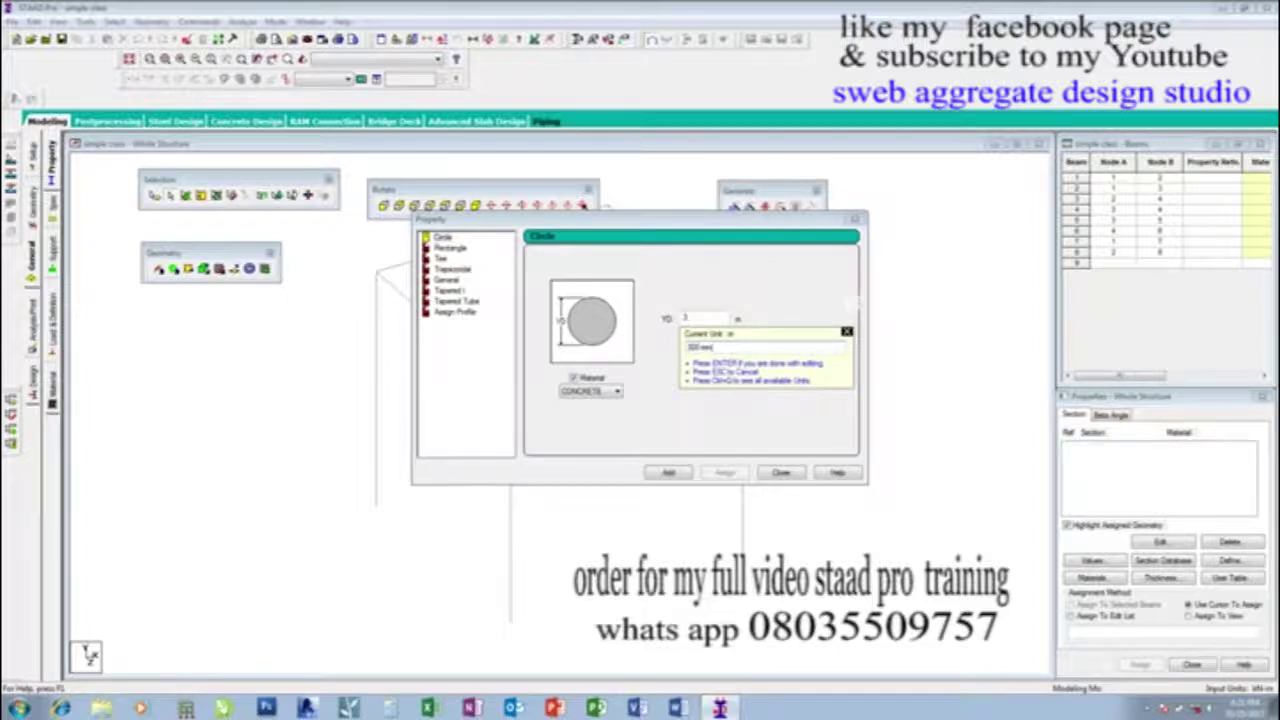
key(Return)
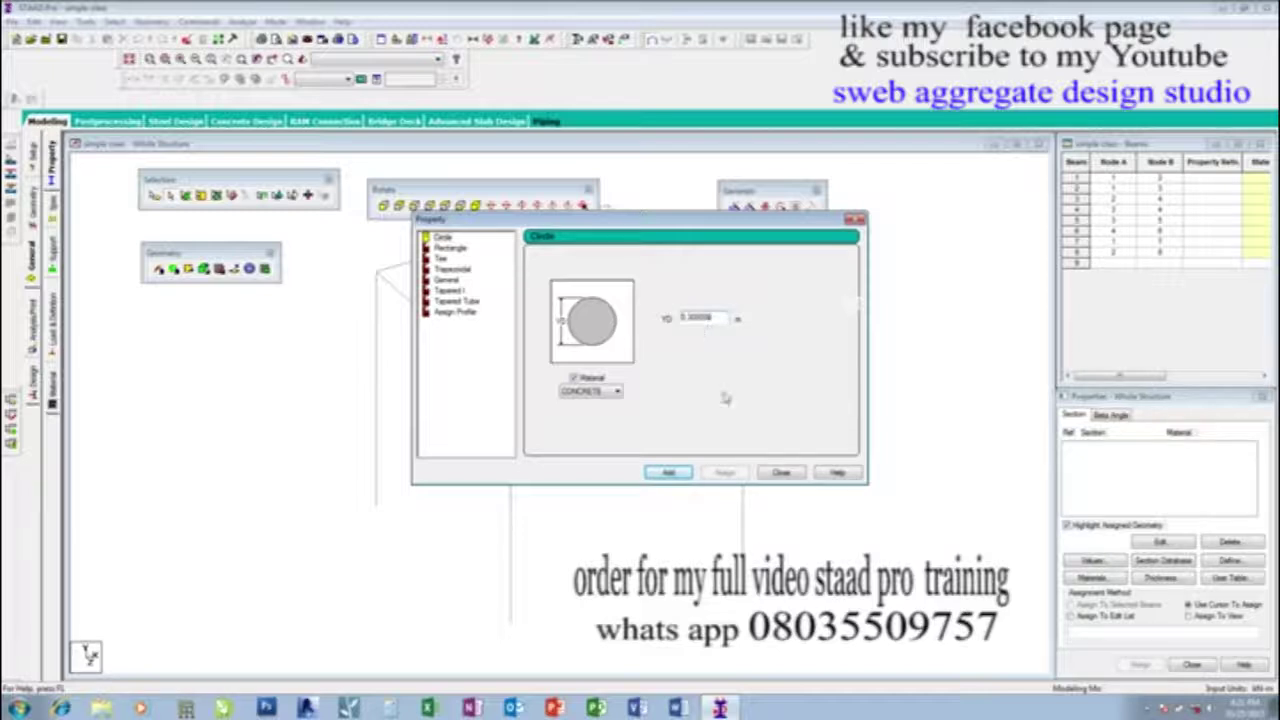
click(616, 393)
click(613, 395)
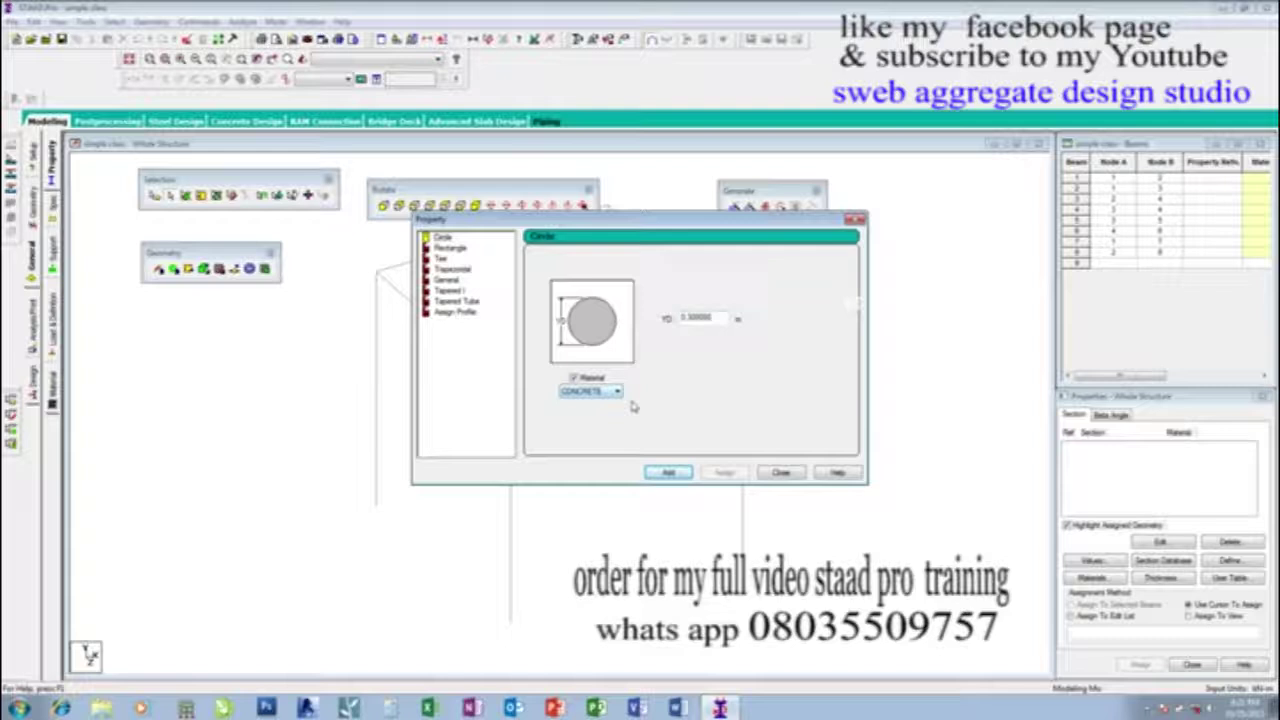
click(672, 474)
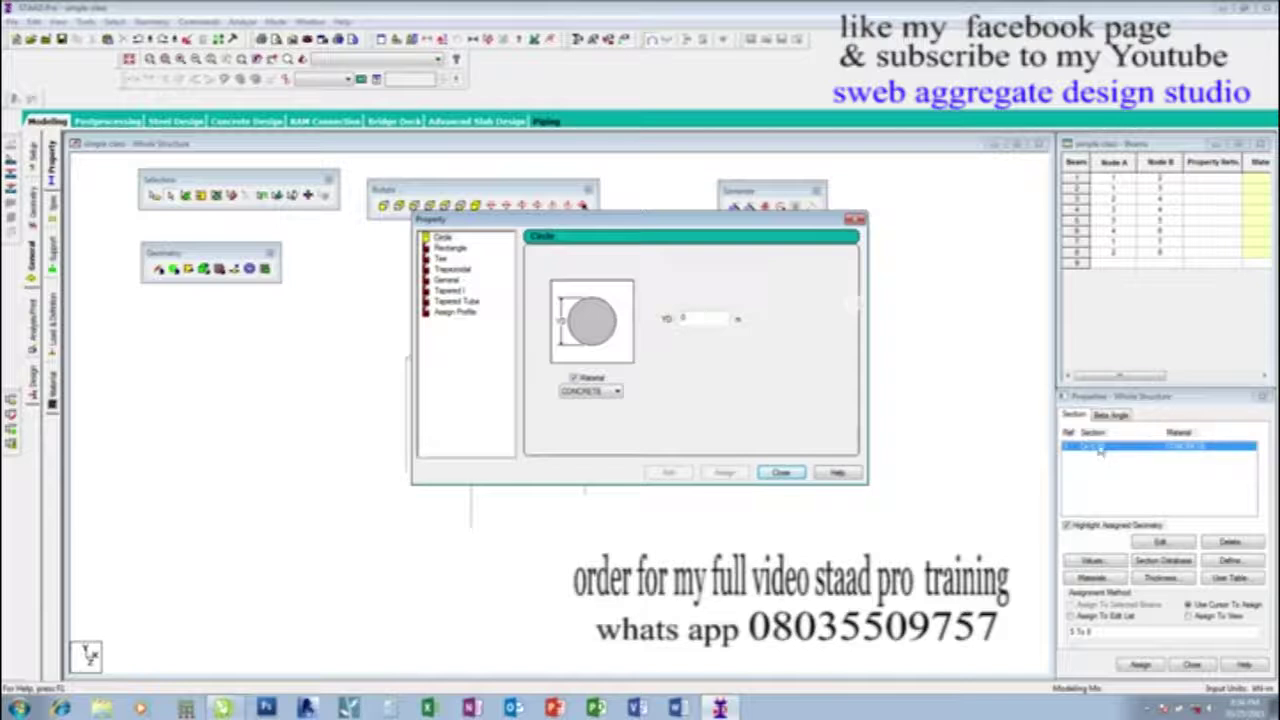
Switch to a Rectangle section and select its YD depth value for replacement.
click(452, 248)
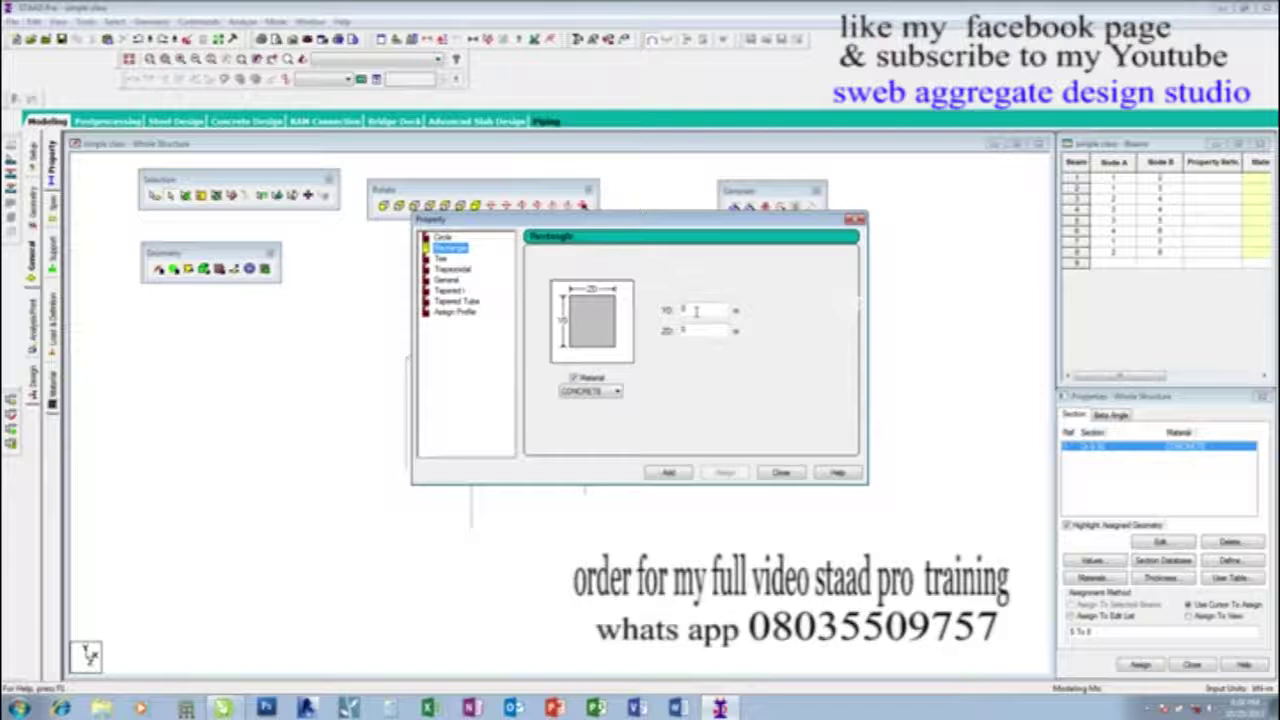
double_click(697, 311)
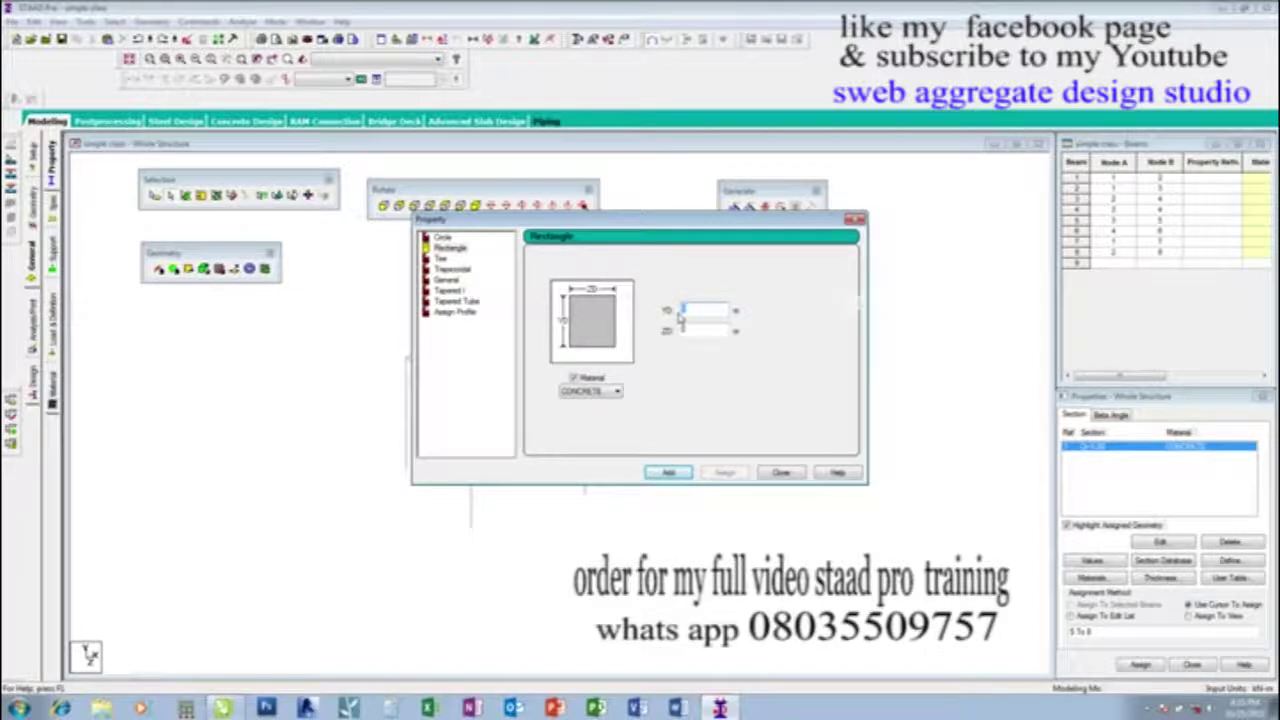
Set YD to 450 mm and ZD to 230 mm, add the rectangular section, and close the dialog.
click(702, 330)
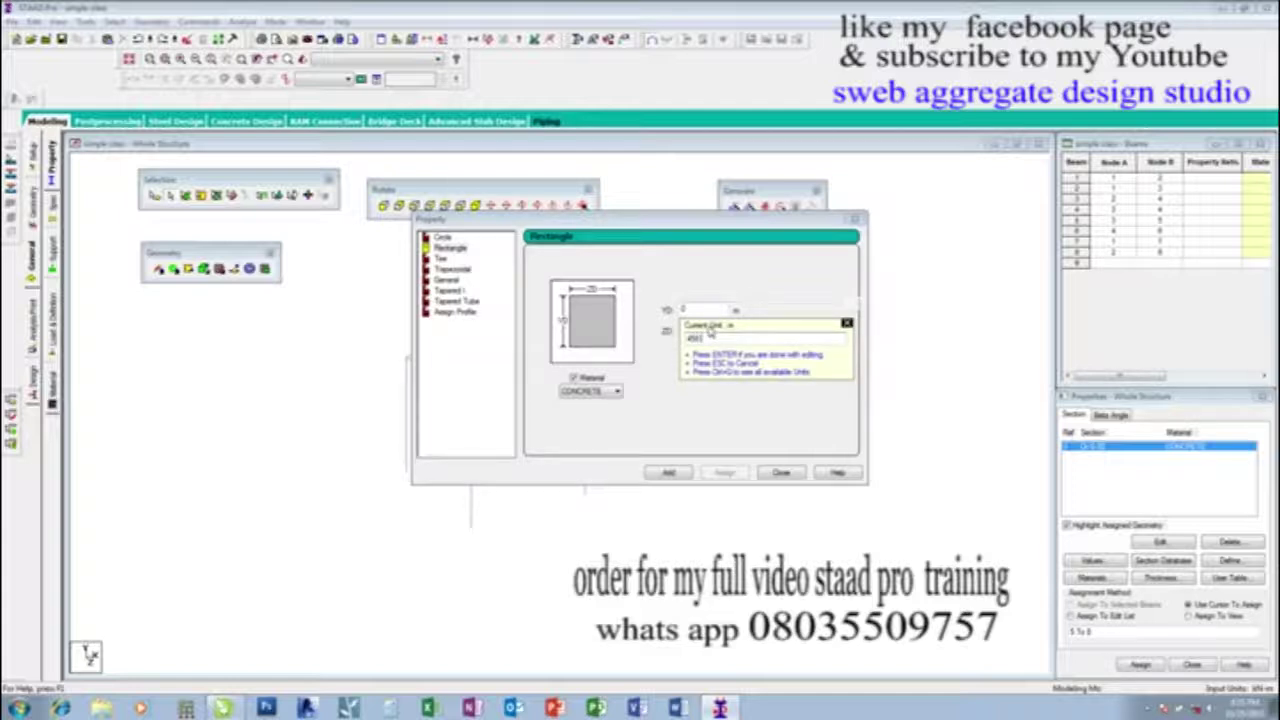
key(Return)
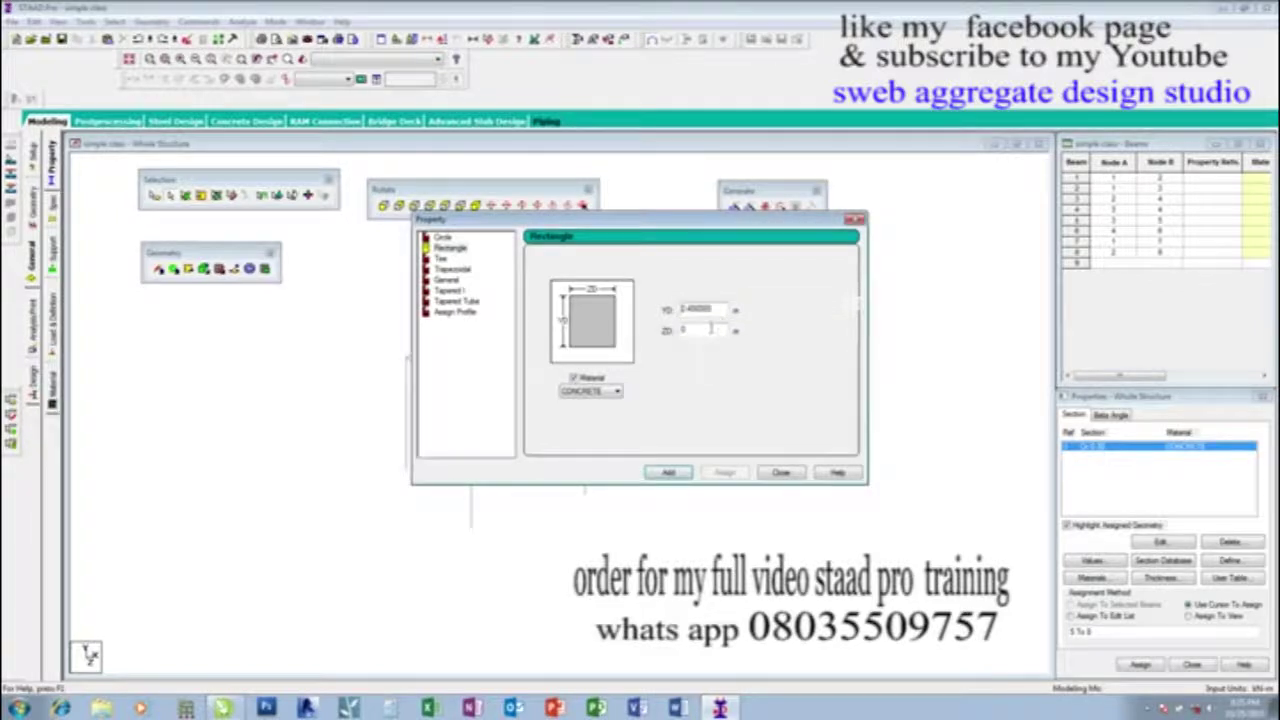
double_click(705, 330)
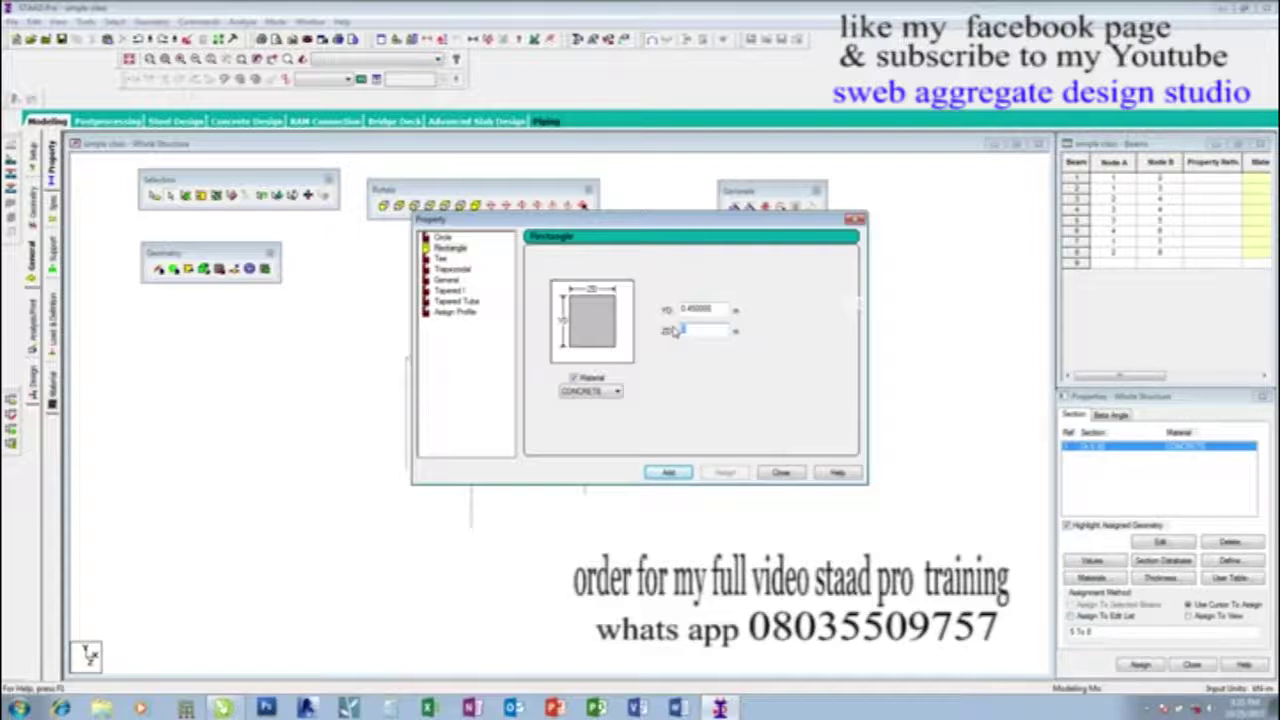
text(0.3)
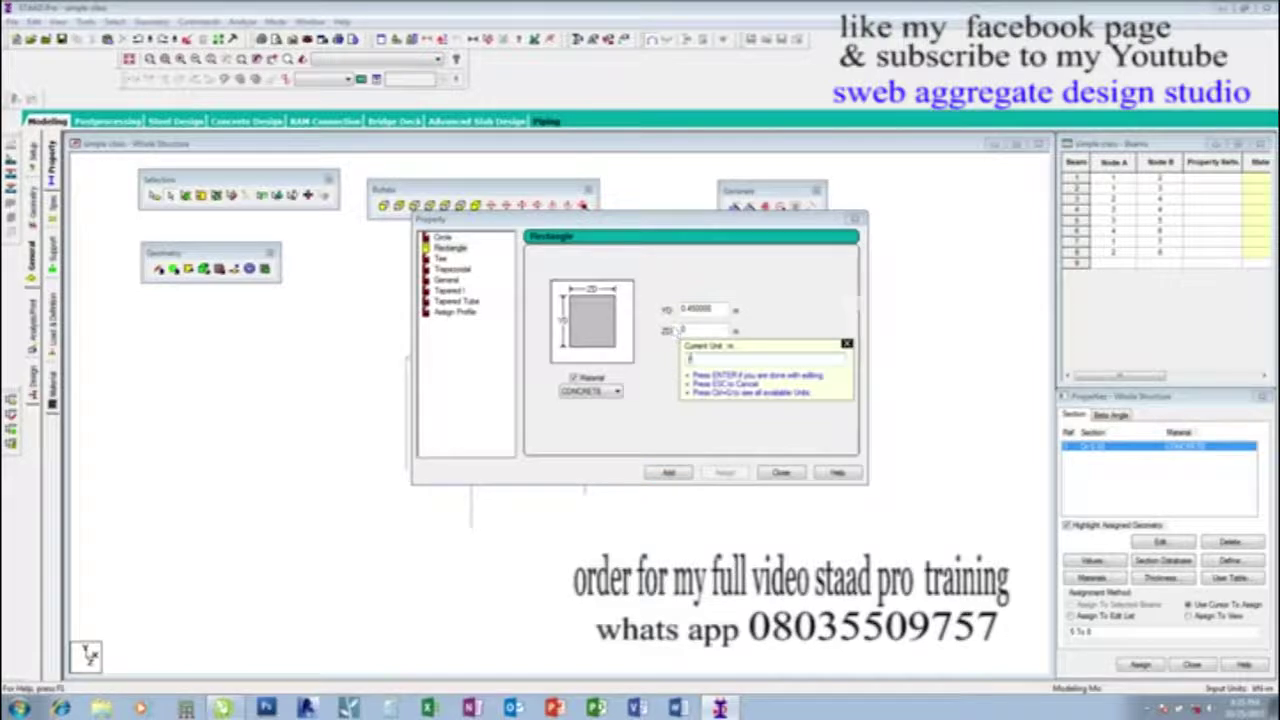
text(0)
text(0)
key(Return)
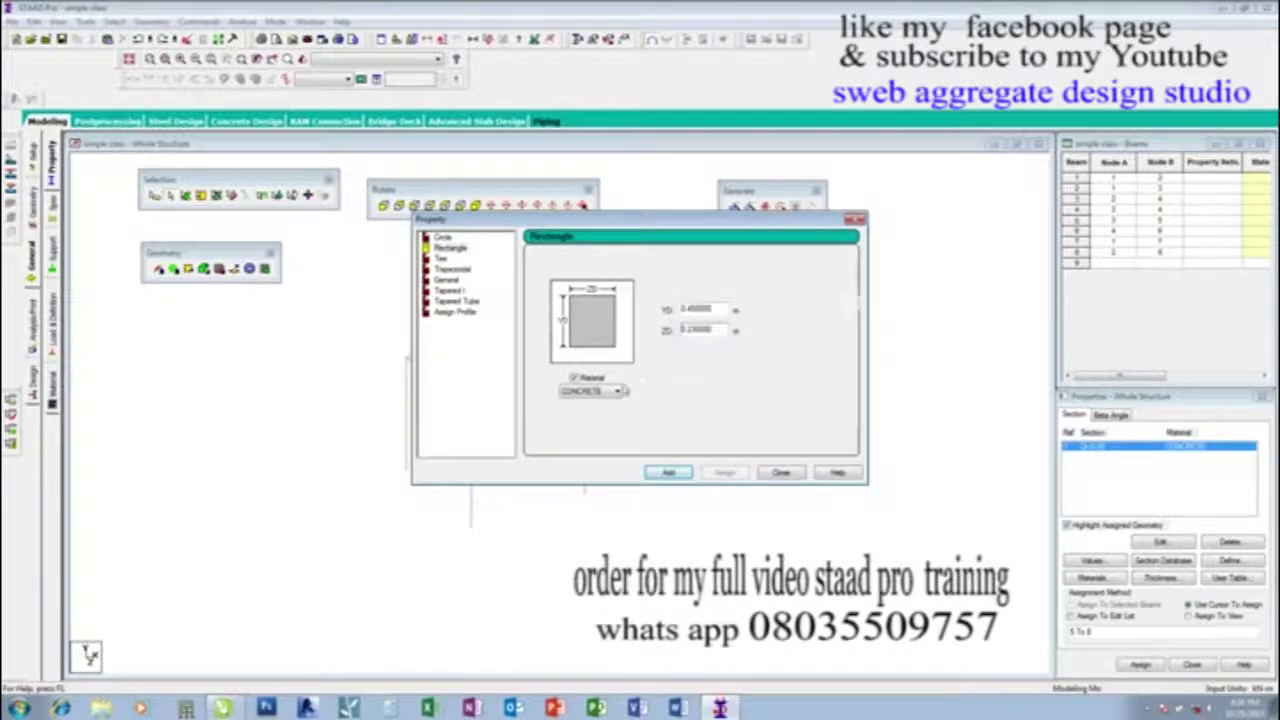
click(669, 474)
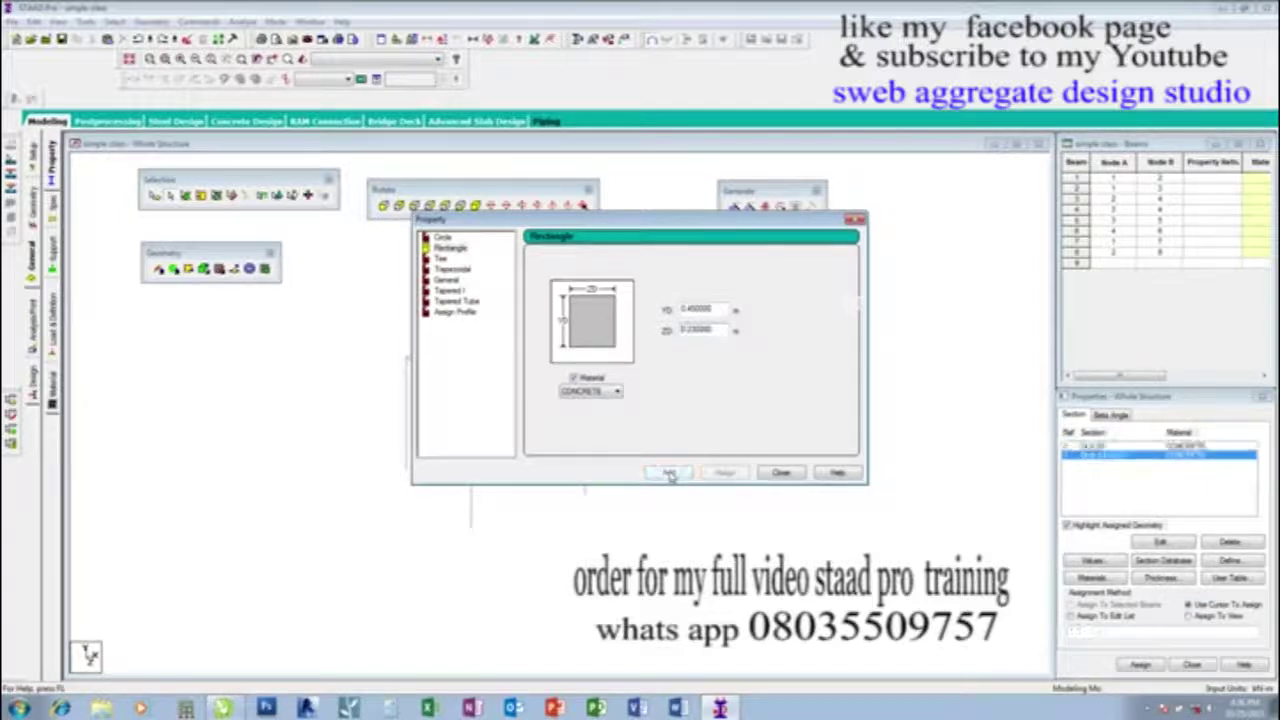
click(780, 474)
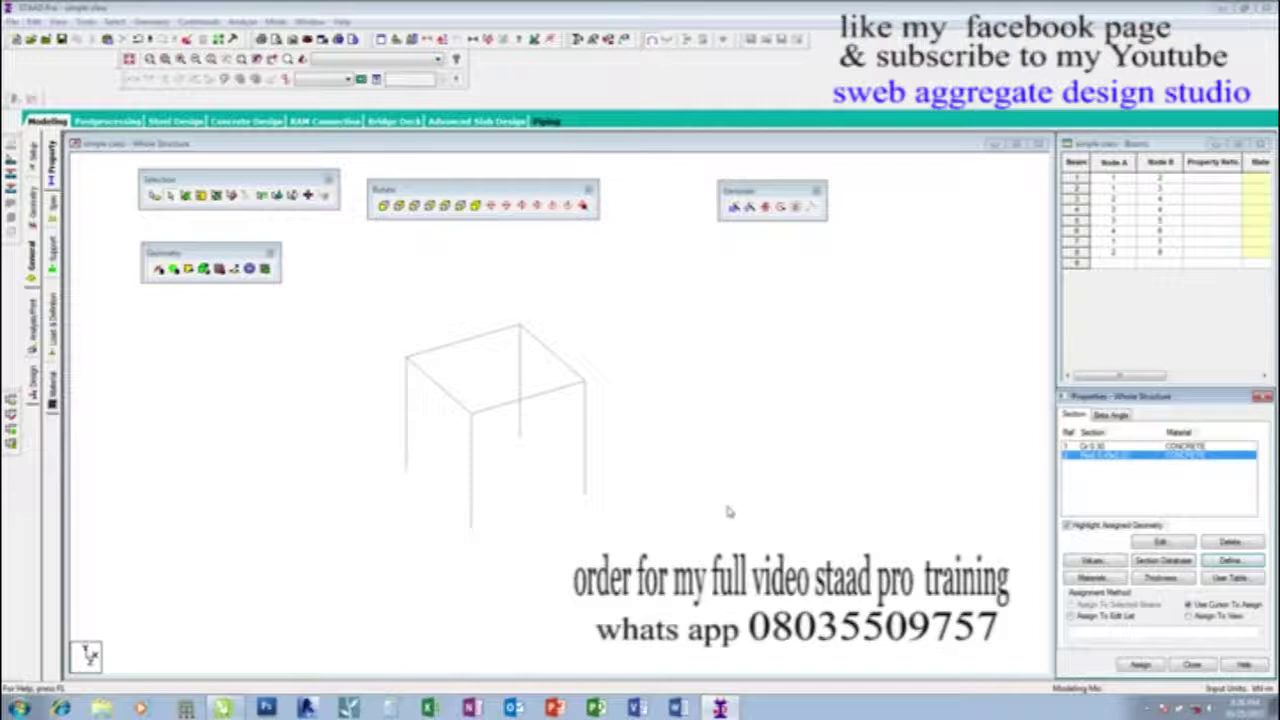
Window-select every member of the frame and switch to the front view.
click(837, 524)
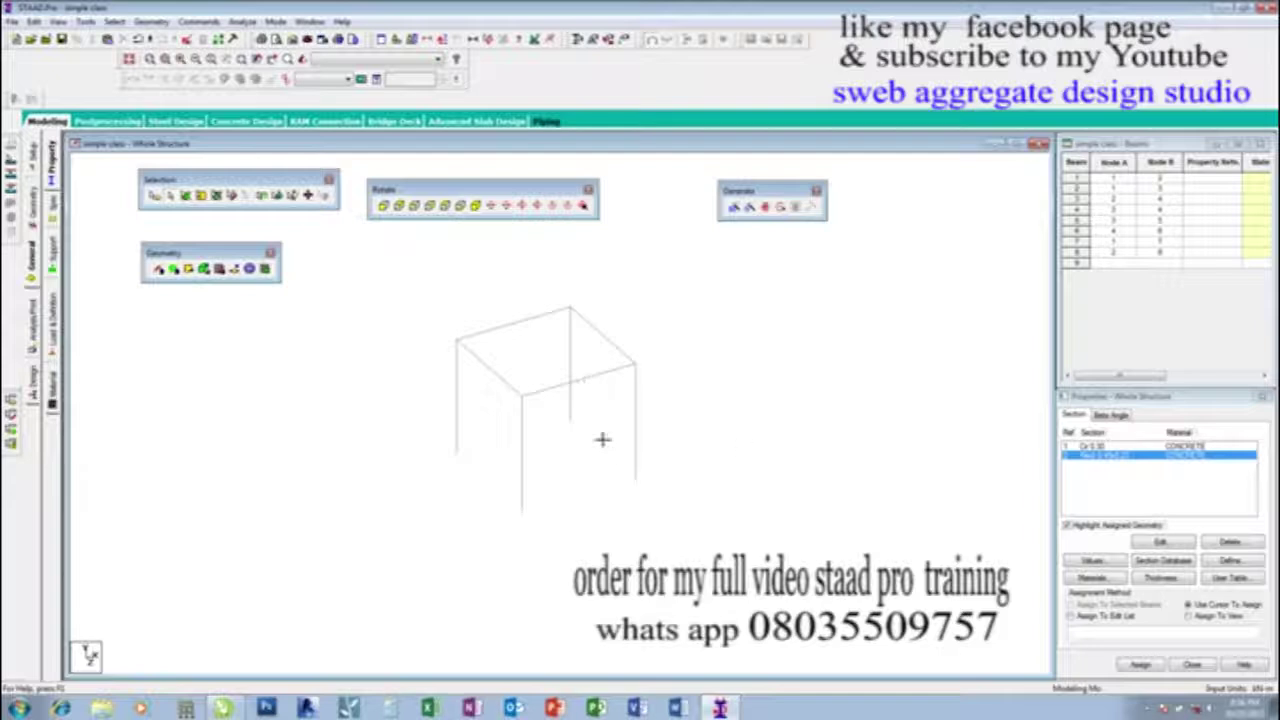
click(563, 398)
click(566, 414)
click(570, 400)
click(563, 386)
click(560, 440)
key(Right)
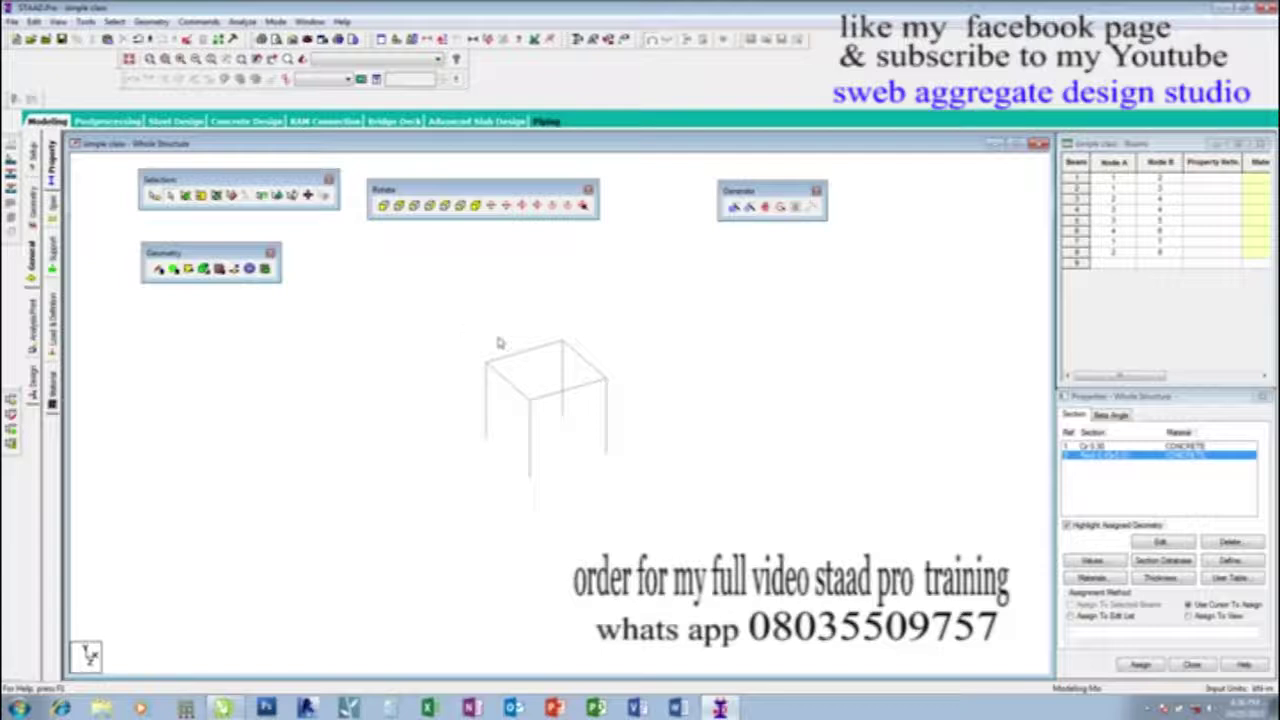
drag(438, 301, 645, 530)
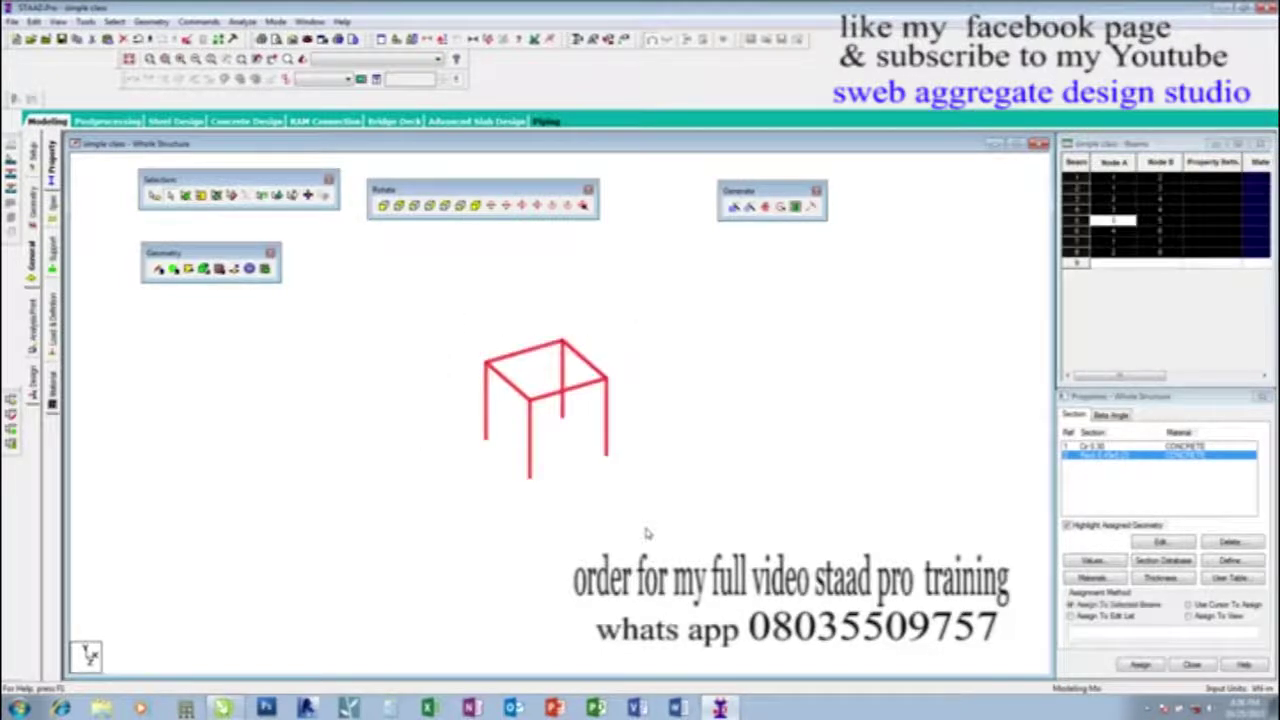
click(460, 210)
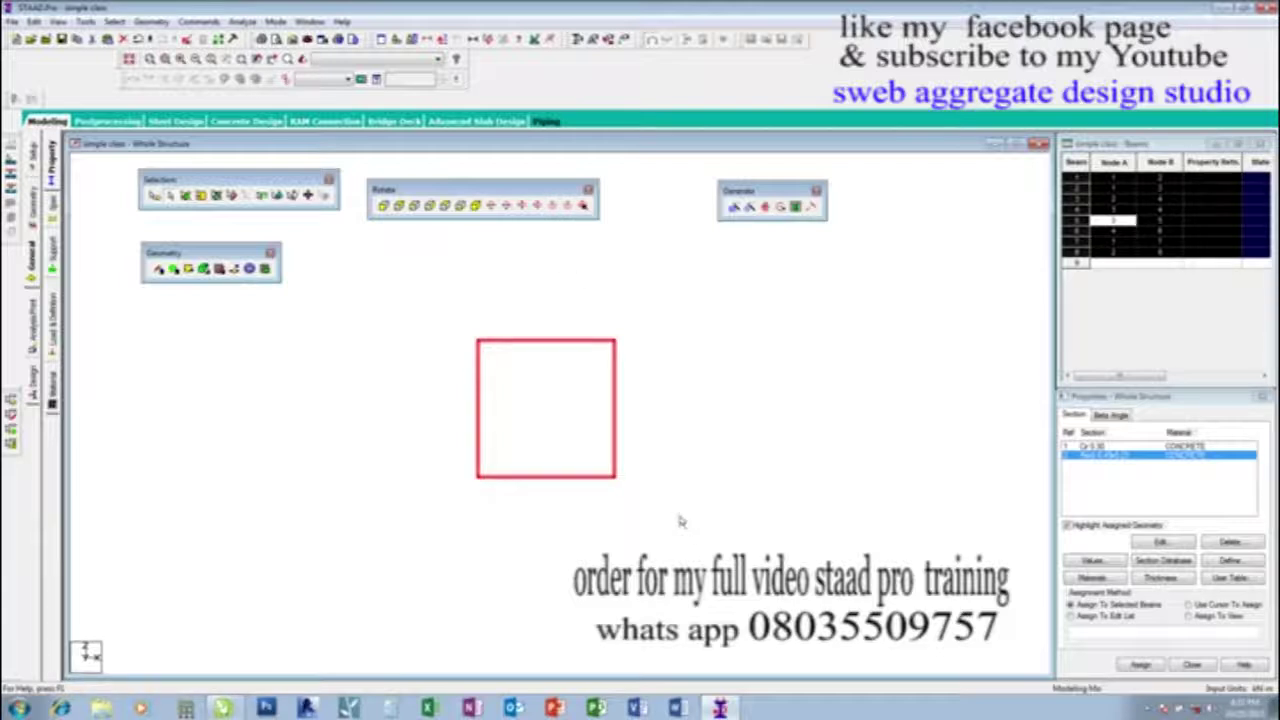
Copy the frame and paste it offset X = 5 m, dismissing the unassigned-properties warning.
right_click(641, 390)
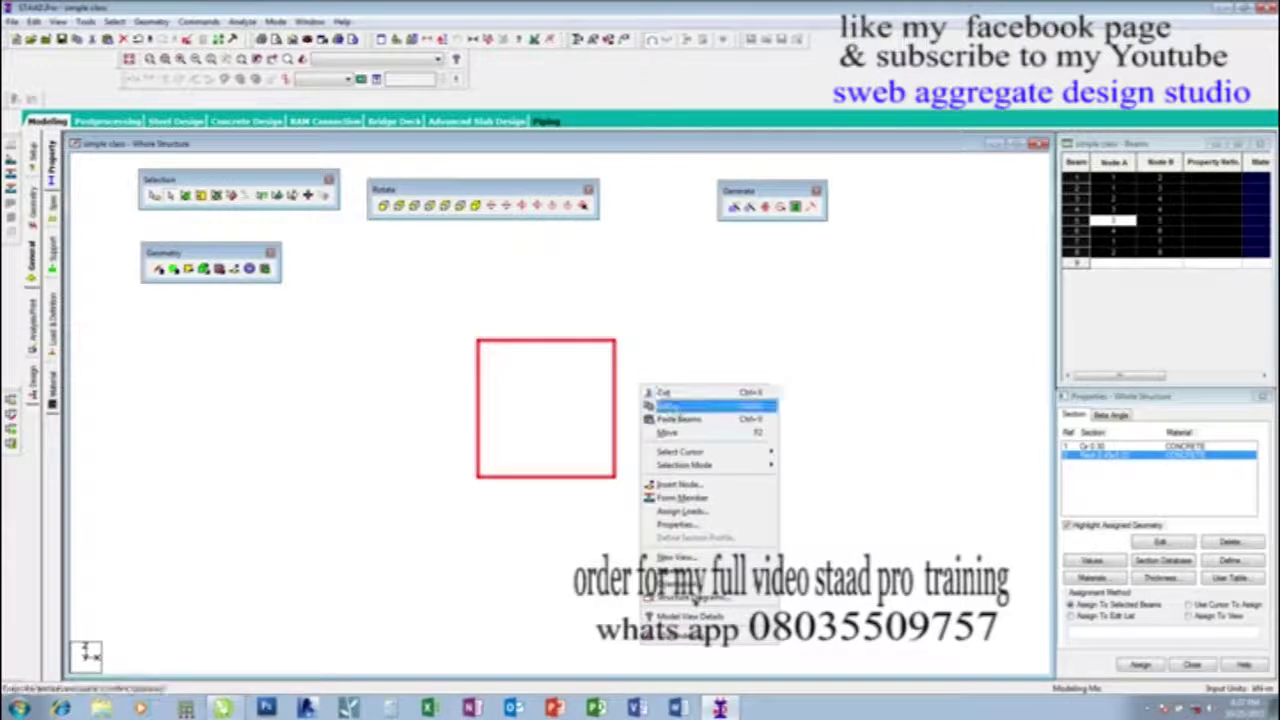
click(677, 410)
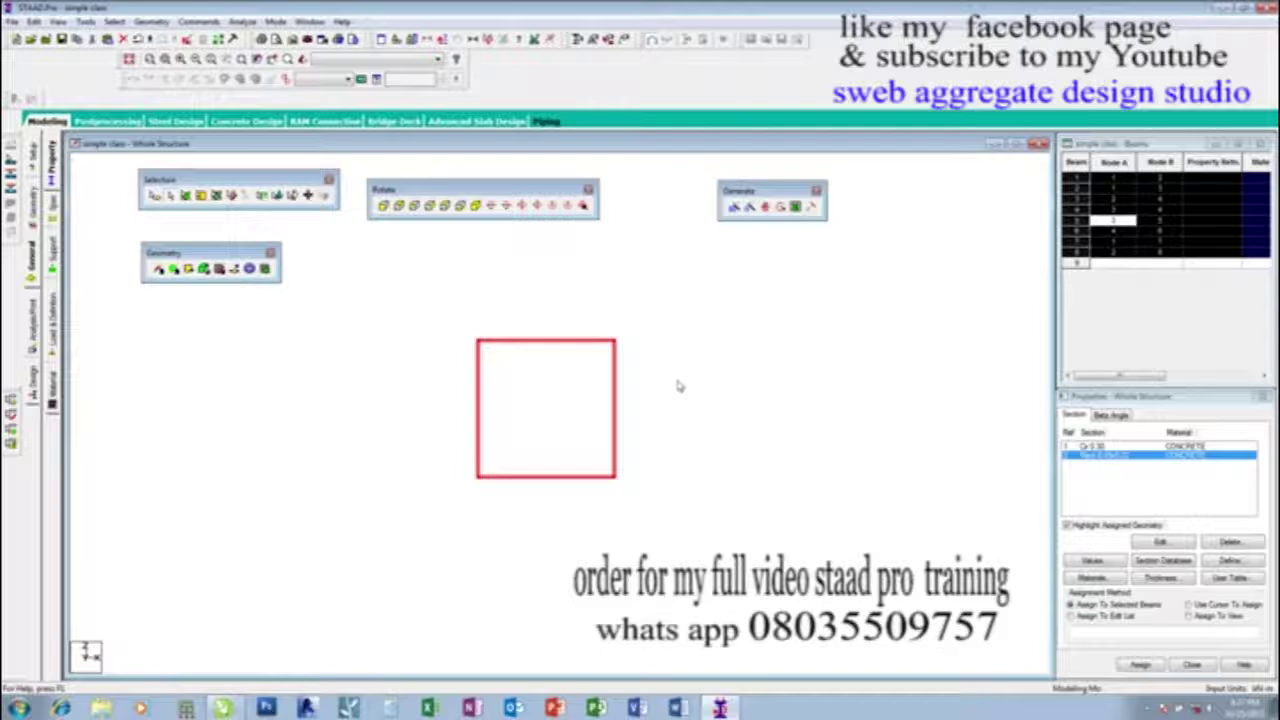
right_click(677, 362)
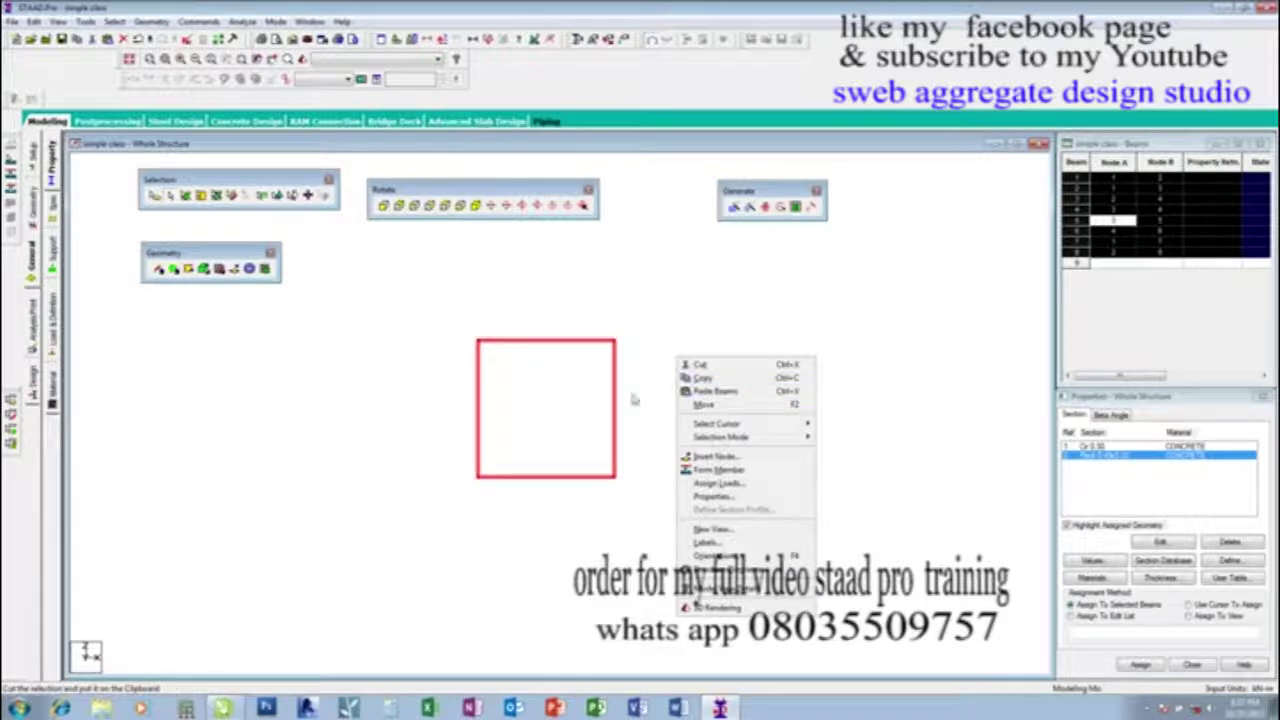
click(702, 391)
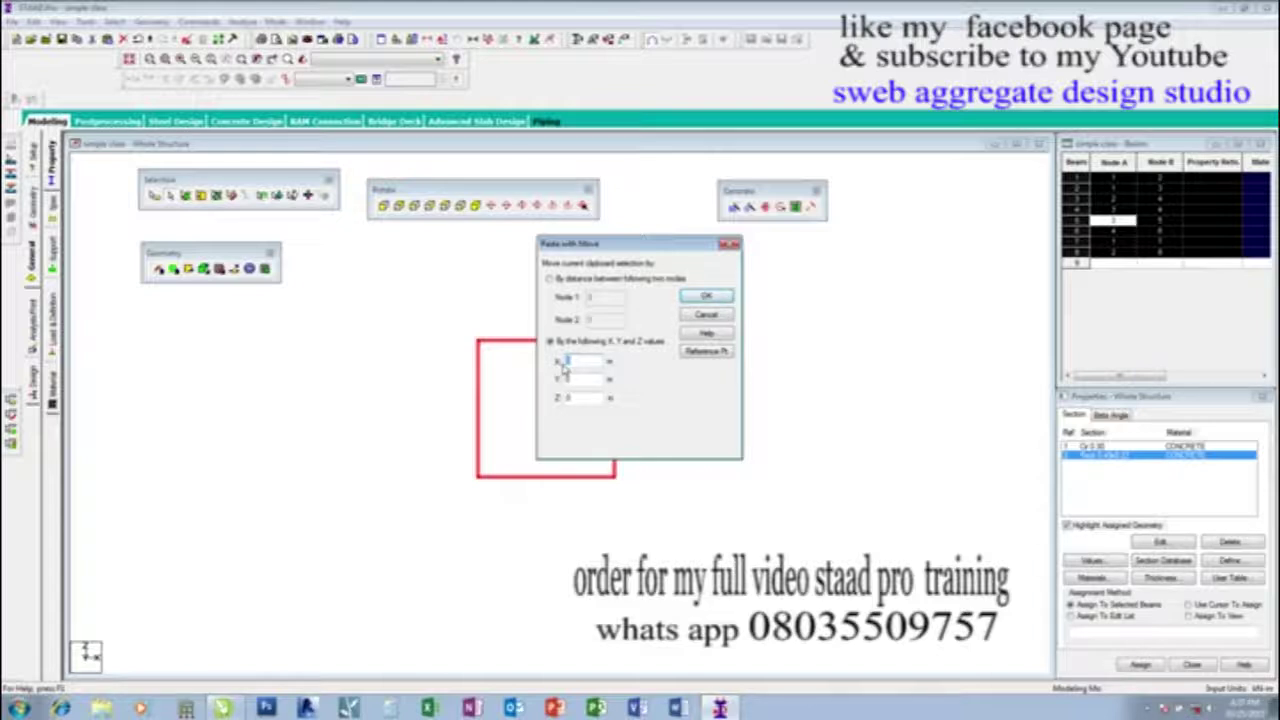
text(5)
click(692, 300)
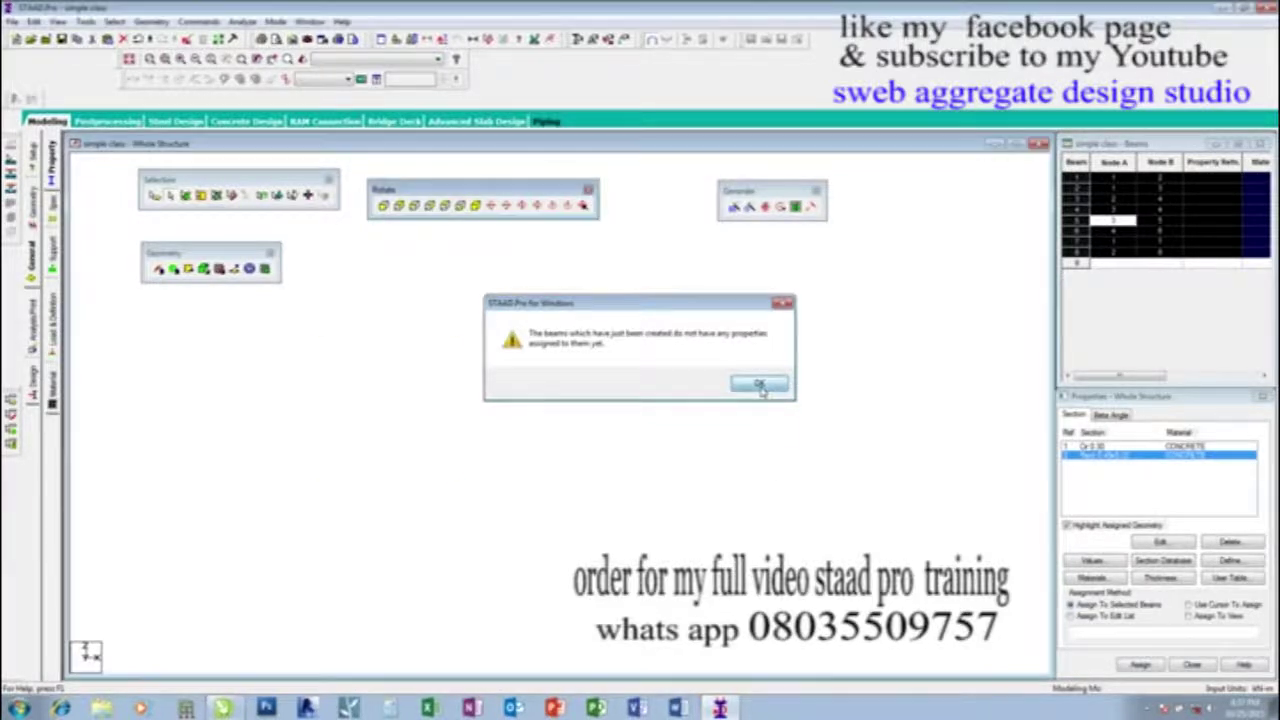
click(759, 387)
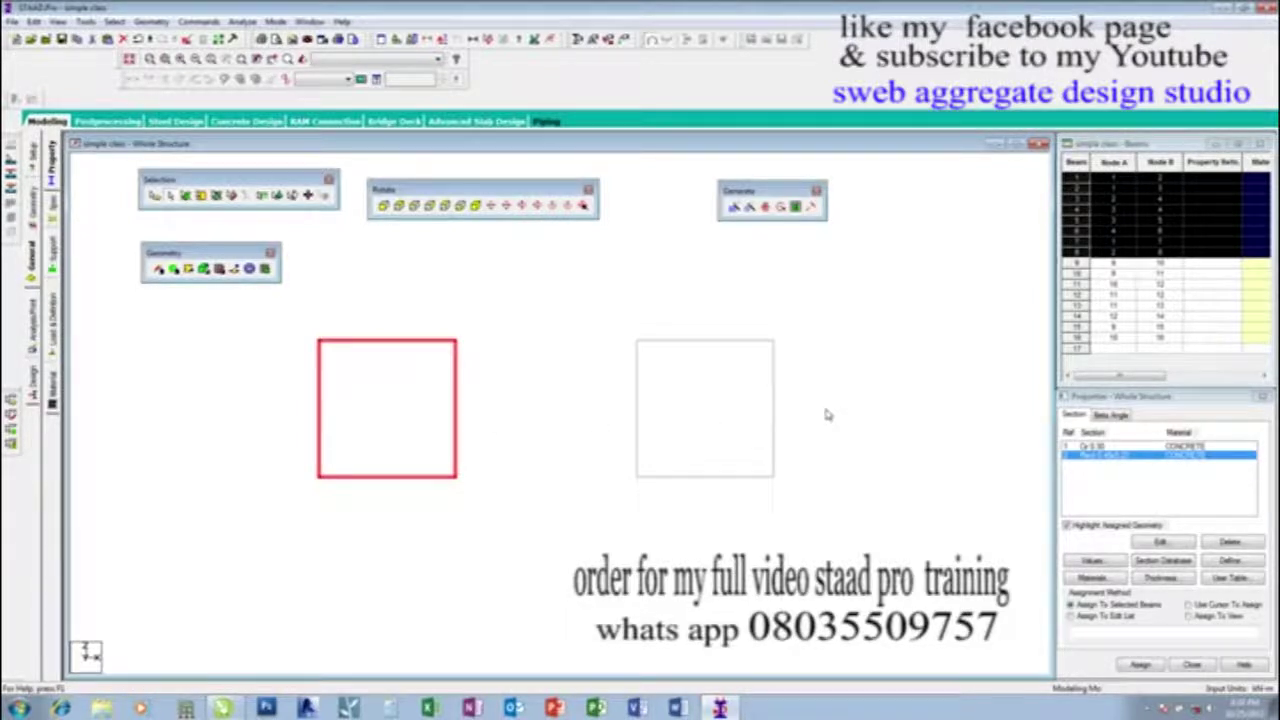
Show both frames in isometric view, zoomed and centred.
click(476, 205)
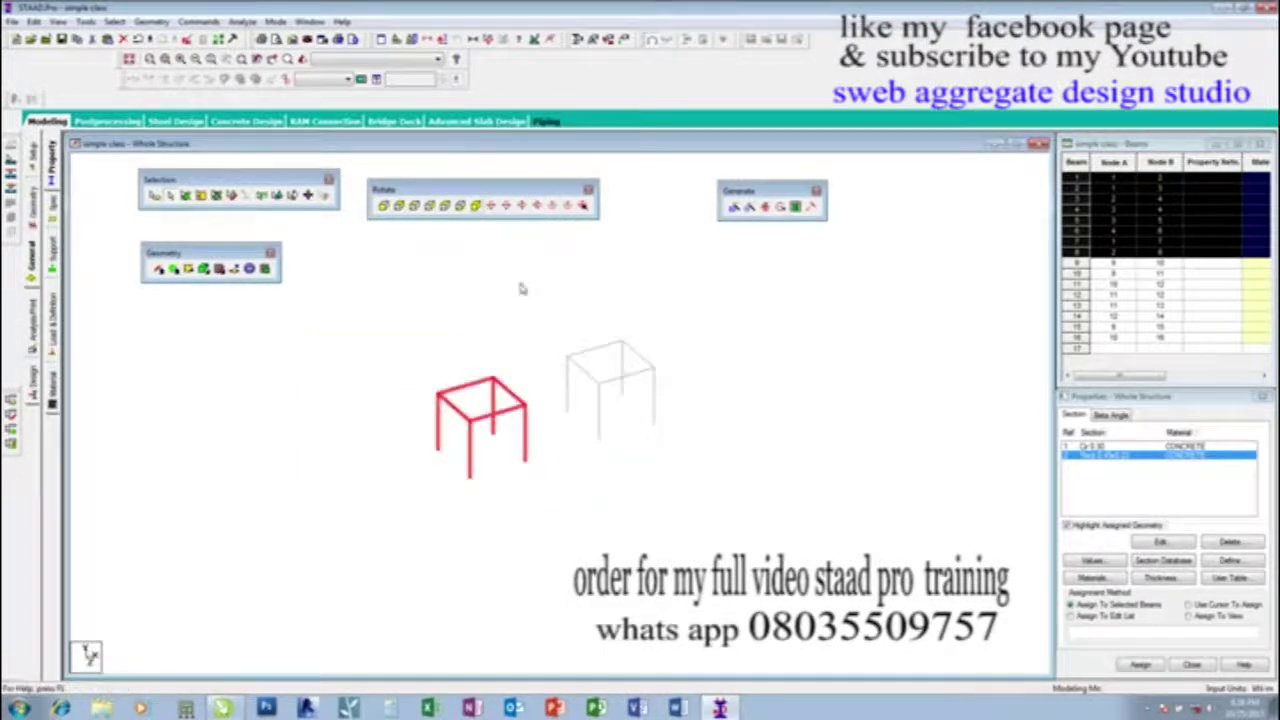
click(686, 412)
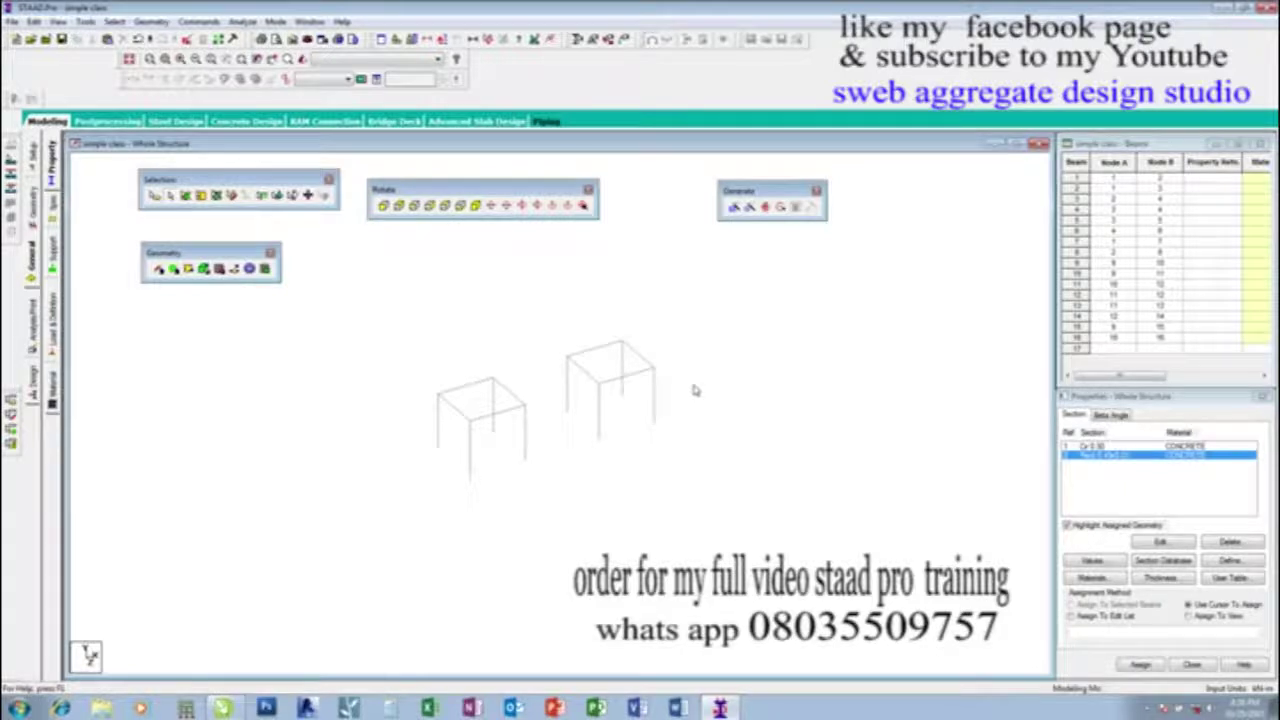
scroll(509, 486, up, 2)
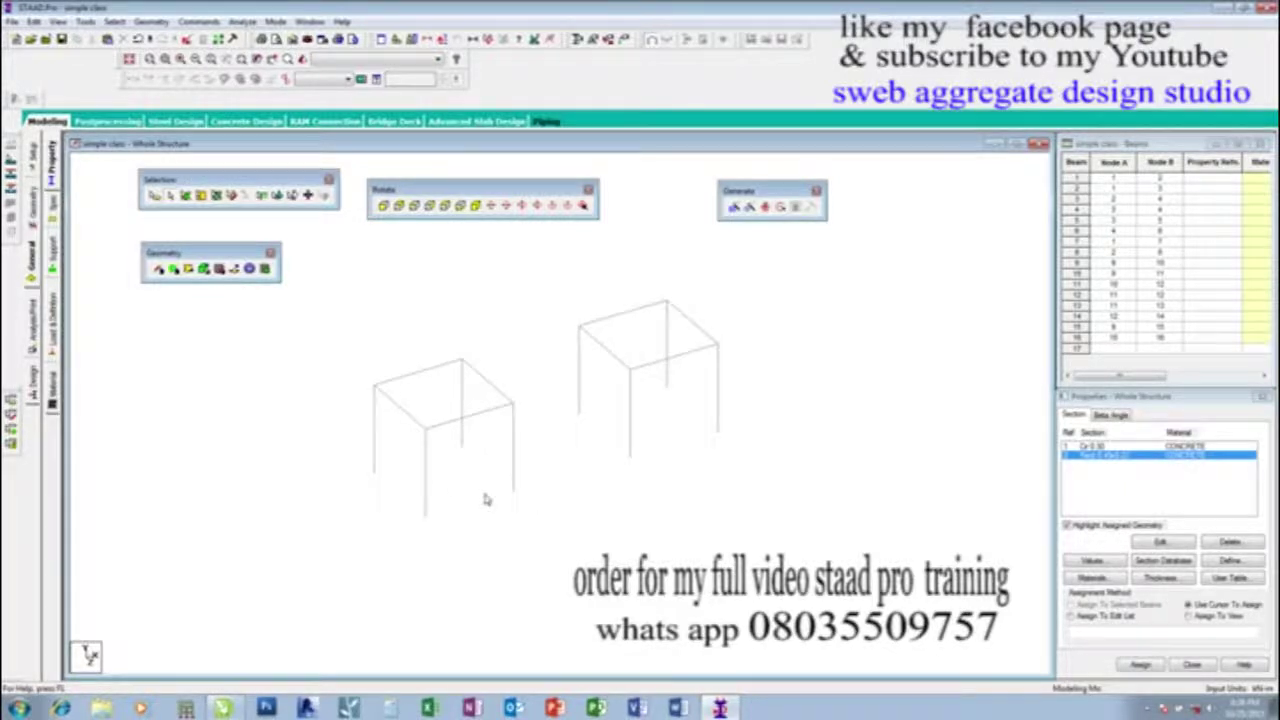
middle_drag(485, 499, 557, 531)
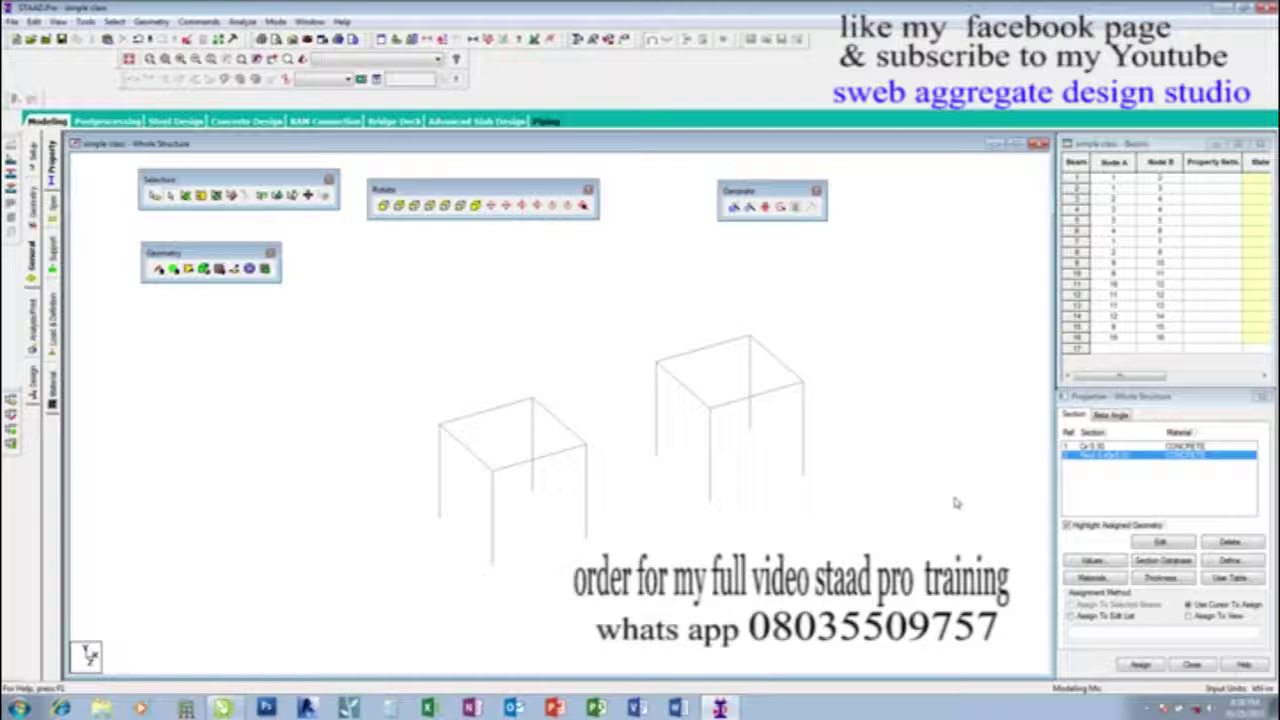
Pick the 0.3 m circular section, decline Auto Save, and start cursor assignment.
click(1098, 447)
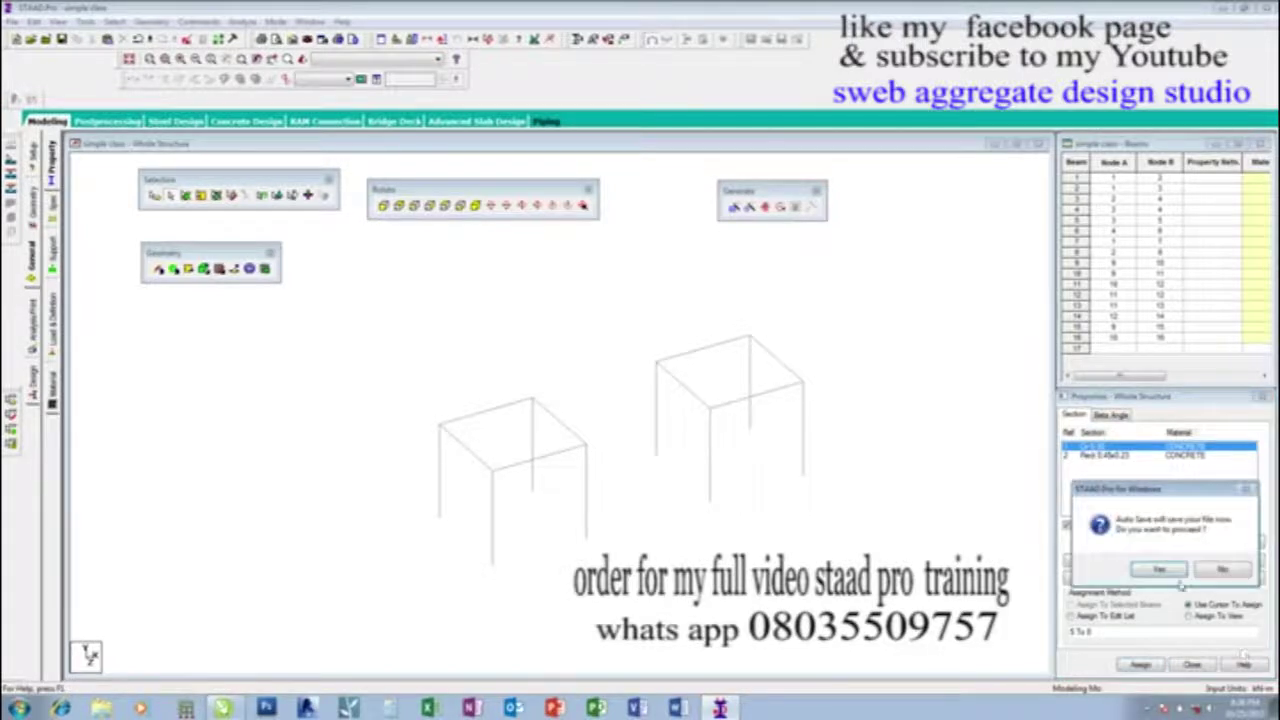
click(1222, 571)
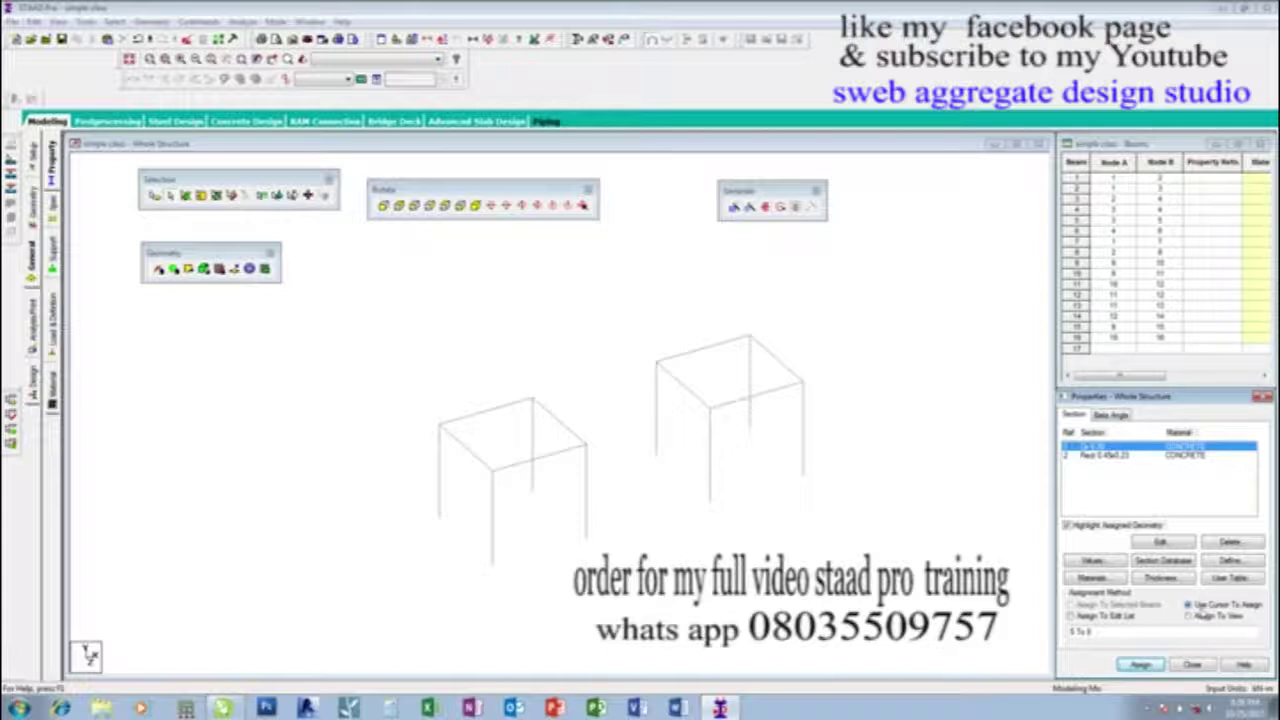
click(1144, 666)
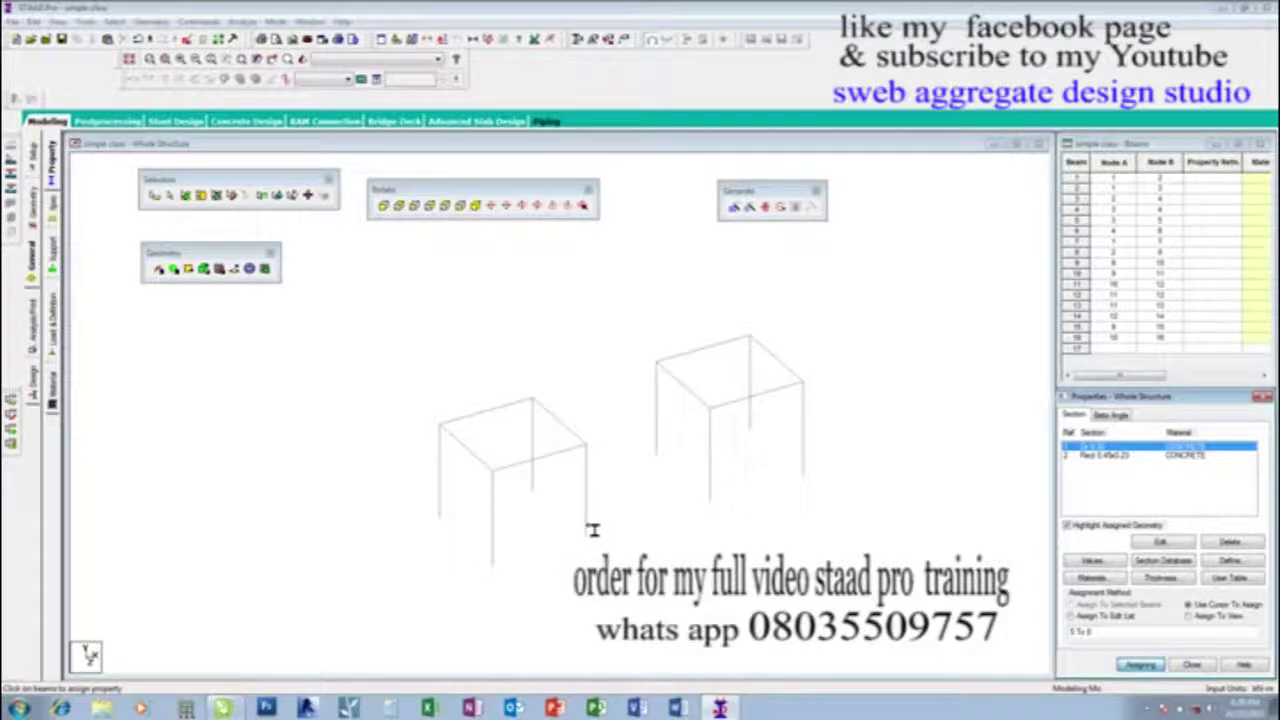
Apply circular section R1 to the left frame's four columns, then pick Rect 0.45x0.23 for assigning.
click(588, 505)
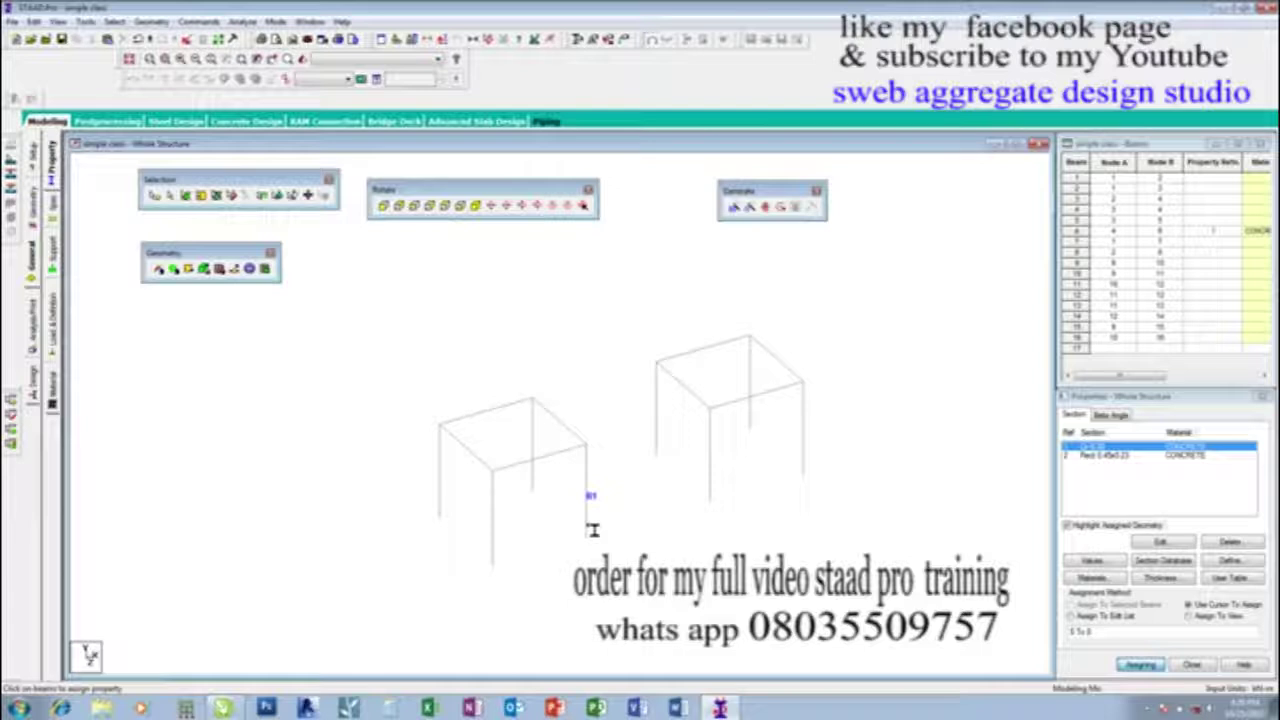
click(494, 512)
click(443, 482)
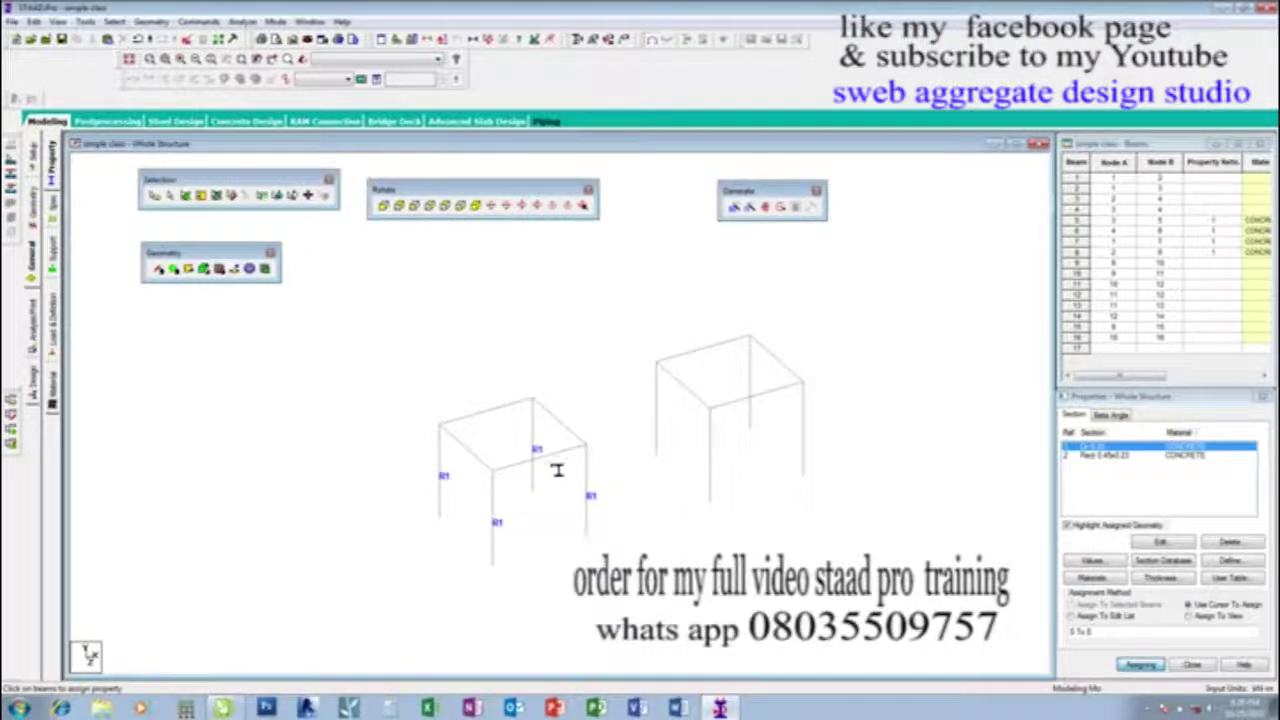
click(545, 463)
click(1107, 456)
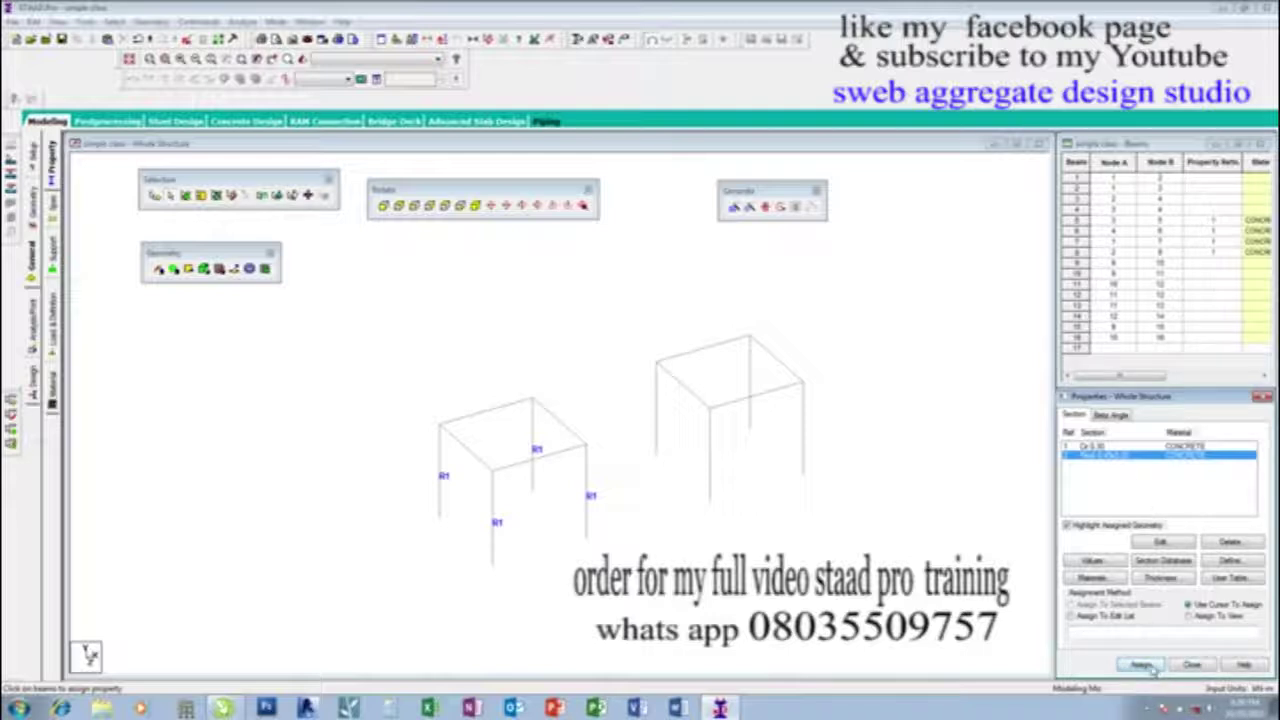
click(1145, 665)
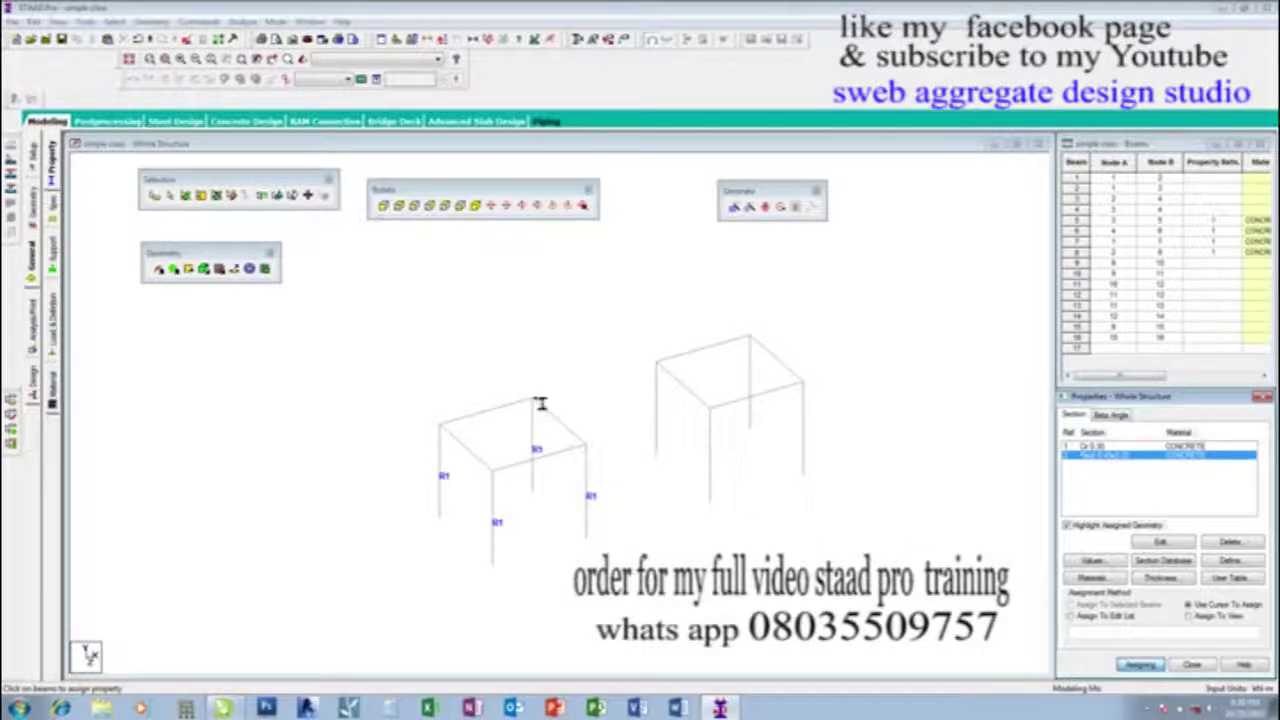
Apply rectangular section R2 to the left frame's four top beams.
click(555, 418)
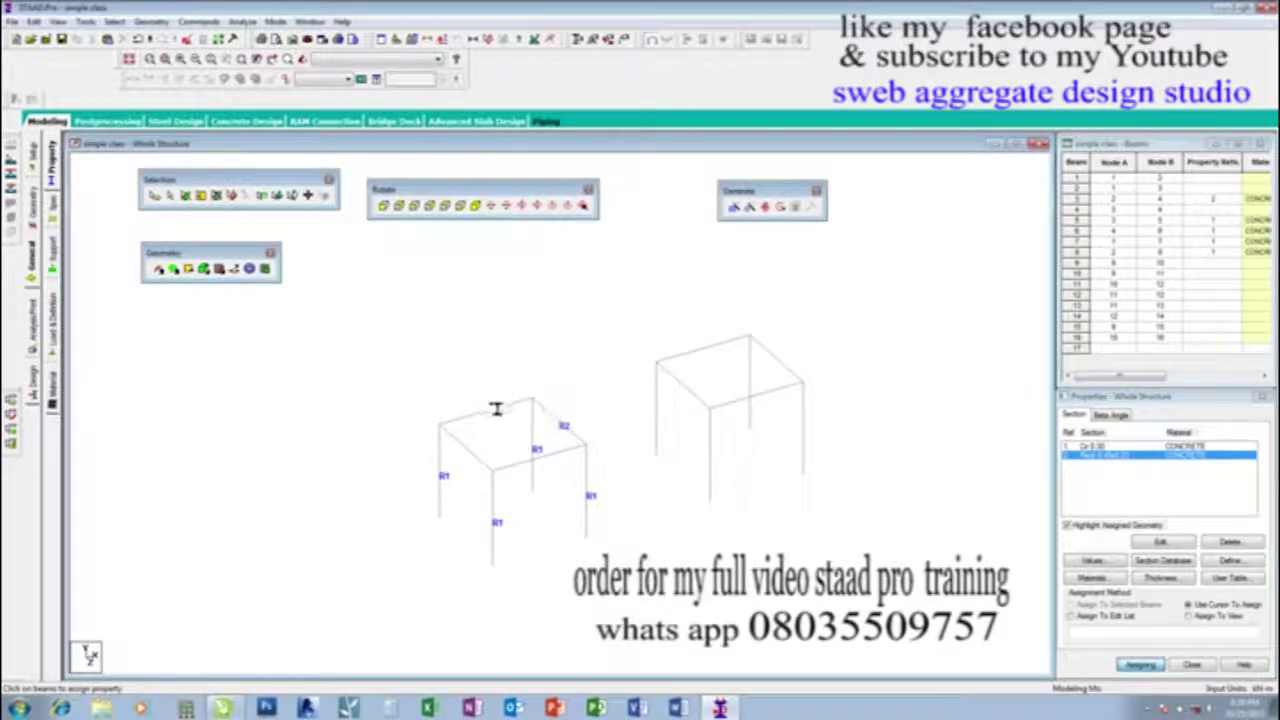
click(494, 414)
click(477, 451)
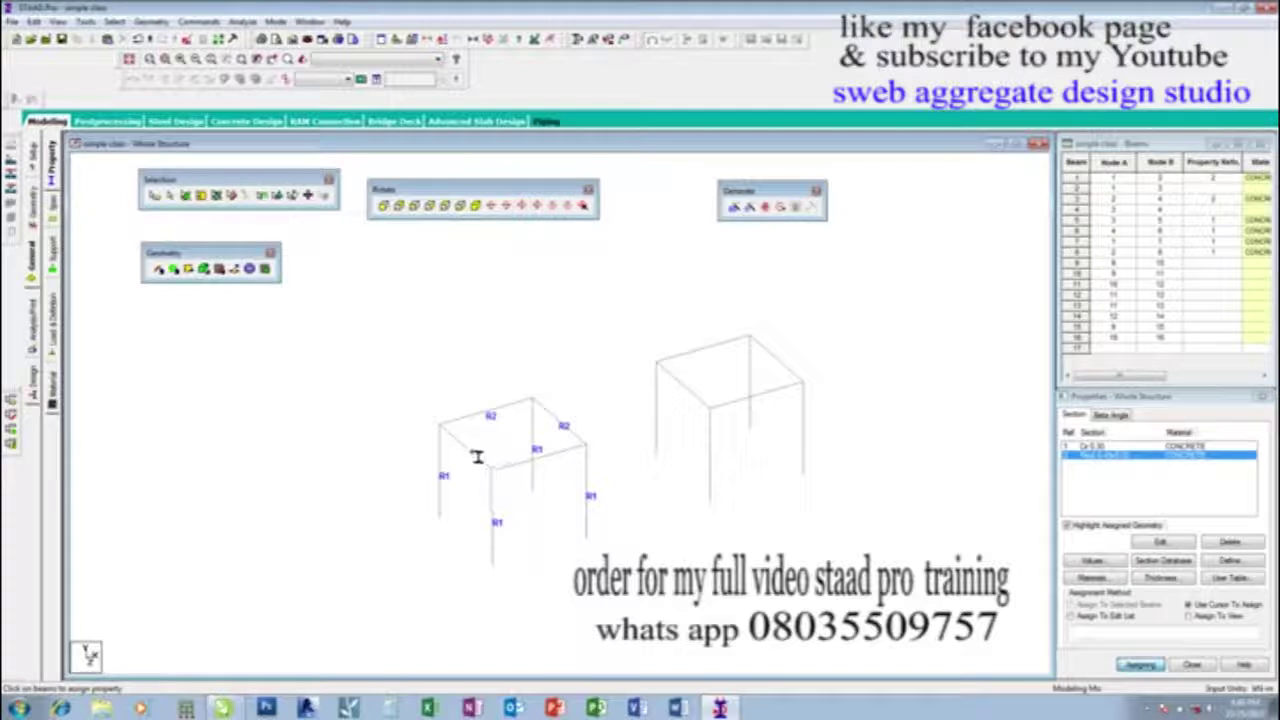
click(519, 469)
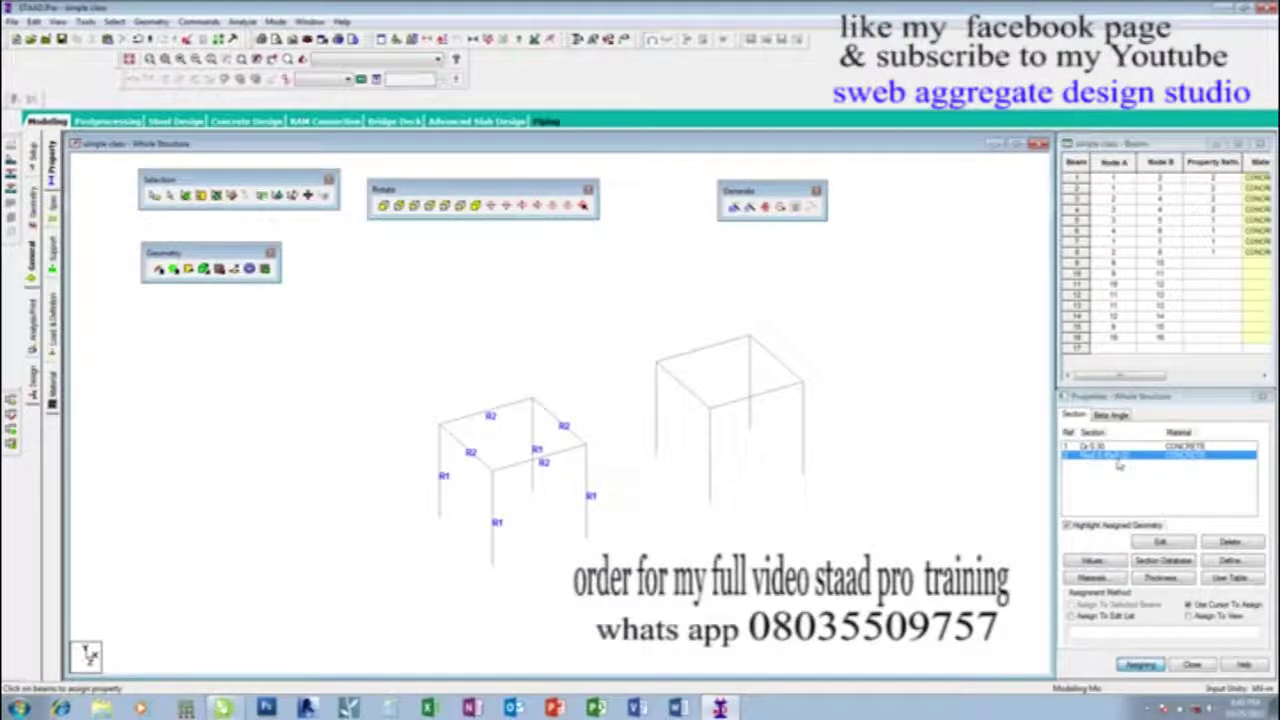
click(749, 423)
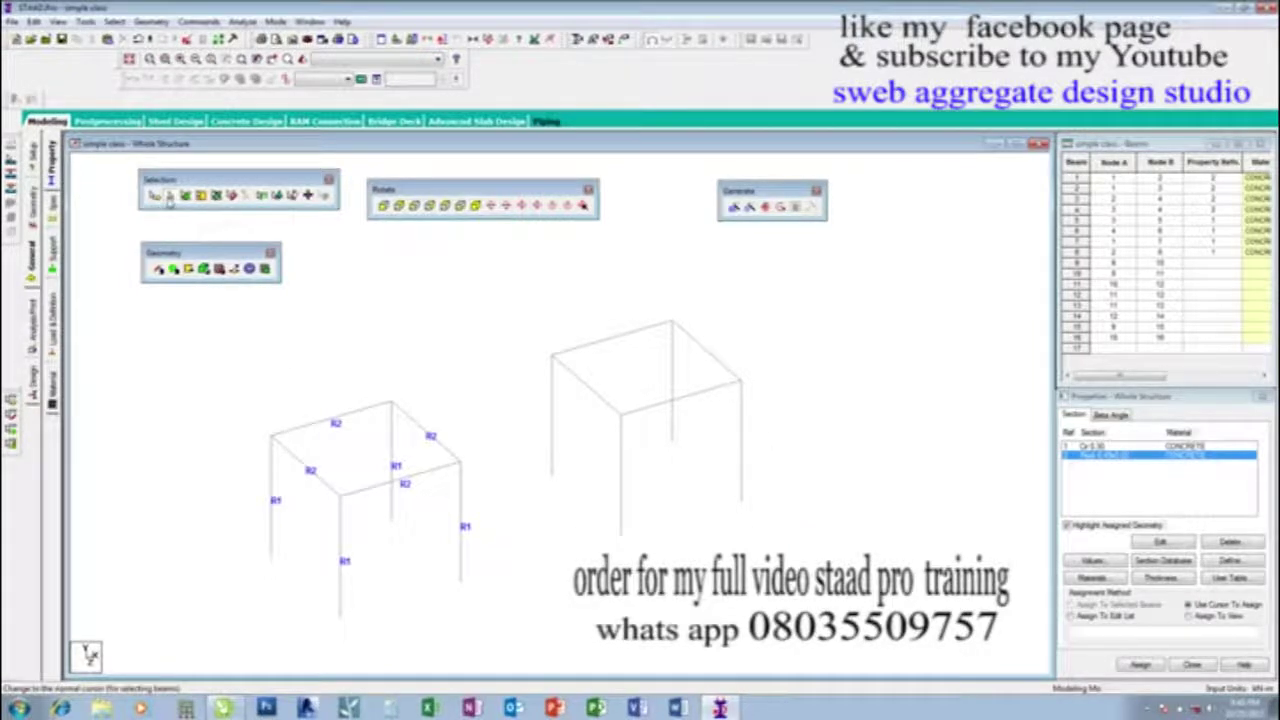
drag(778, 470, 543, 309)
Assign the rectangular R2 section to all eight members of the right frame, beams 9–16.
drag(820, 560, 543, 306)
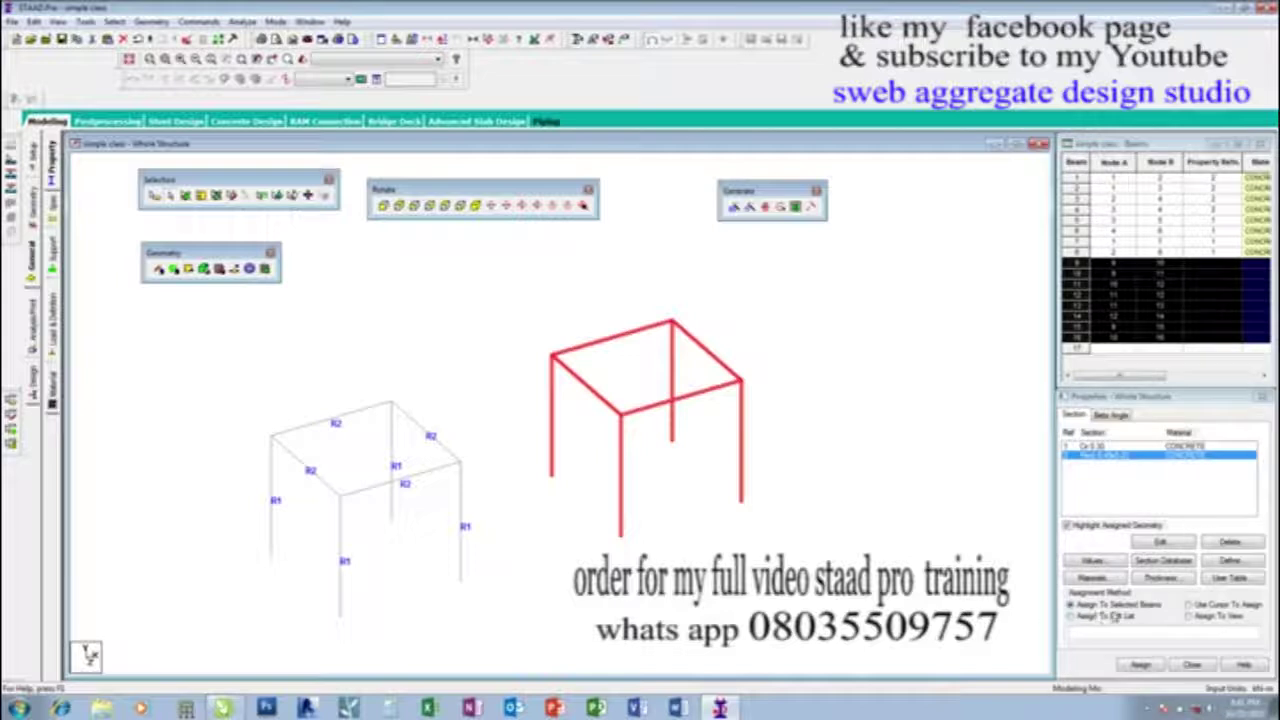
click(1141, 666)
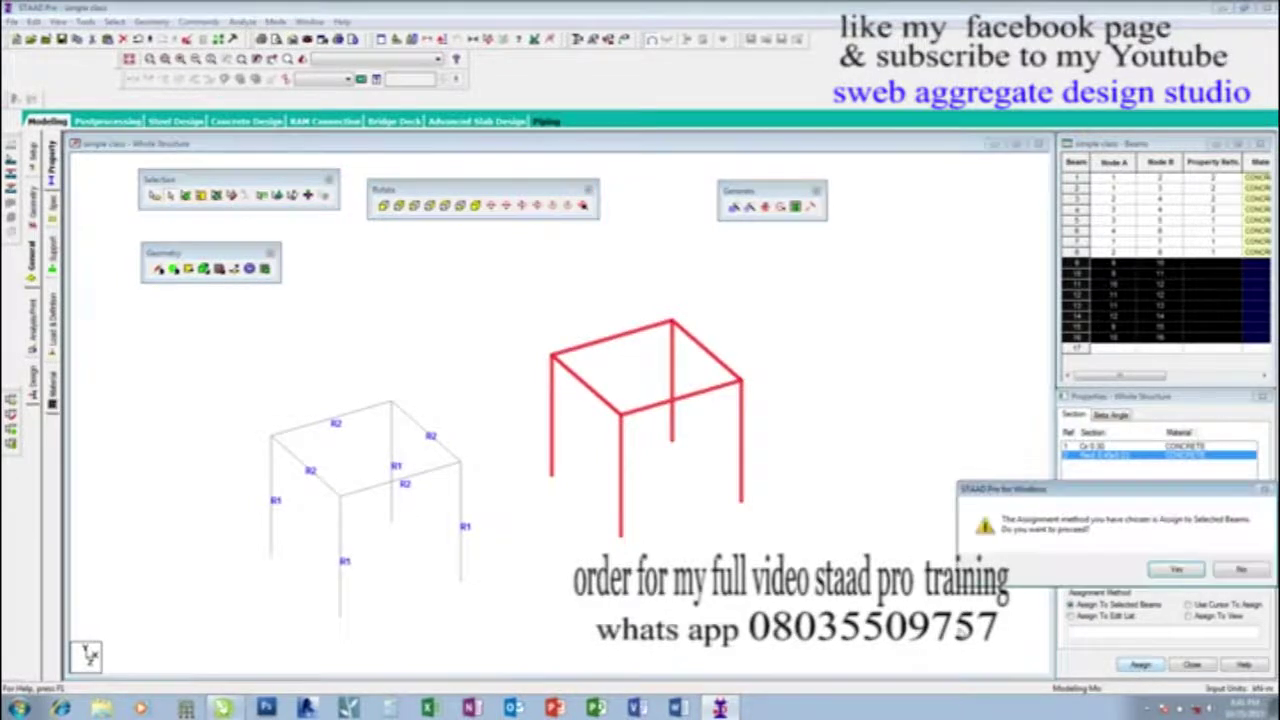
click(1172, 569)
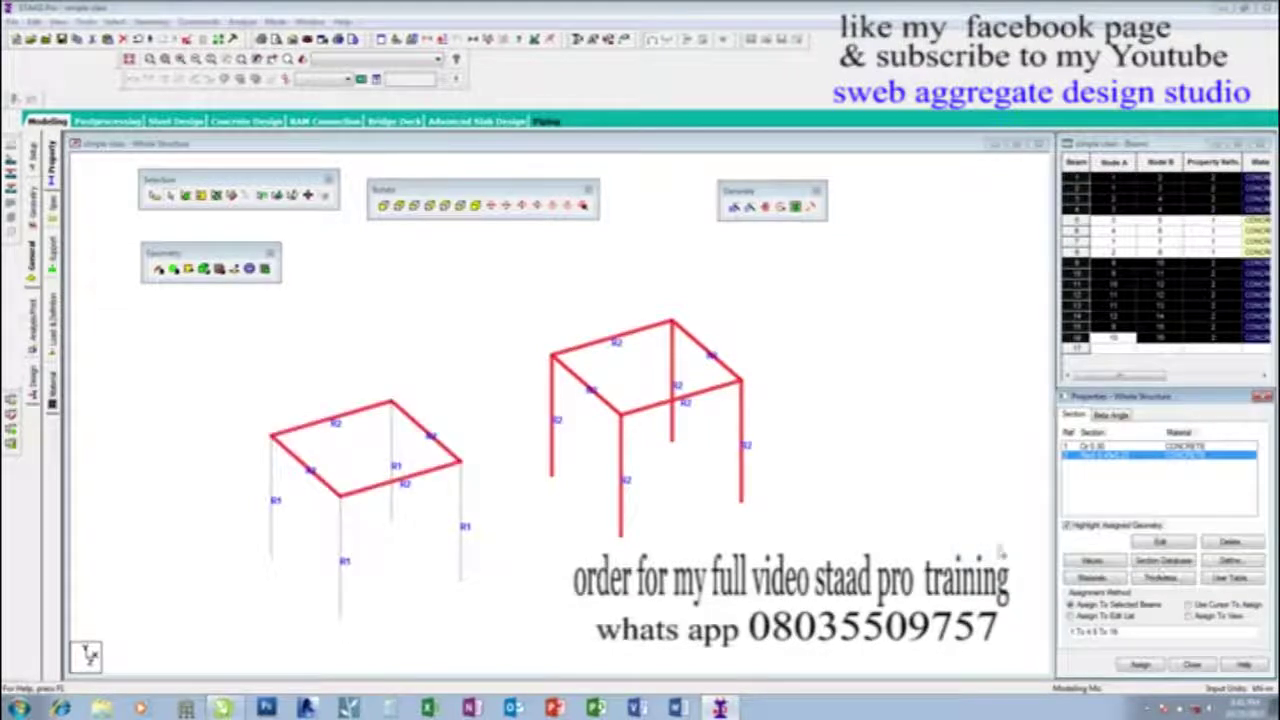
click(657, 434)
middle_drag(738, 545, 766, 537)
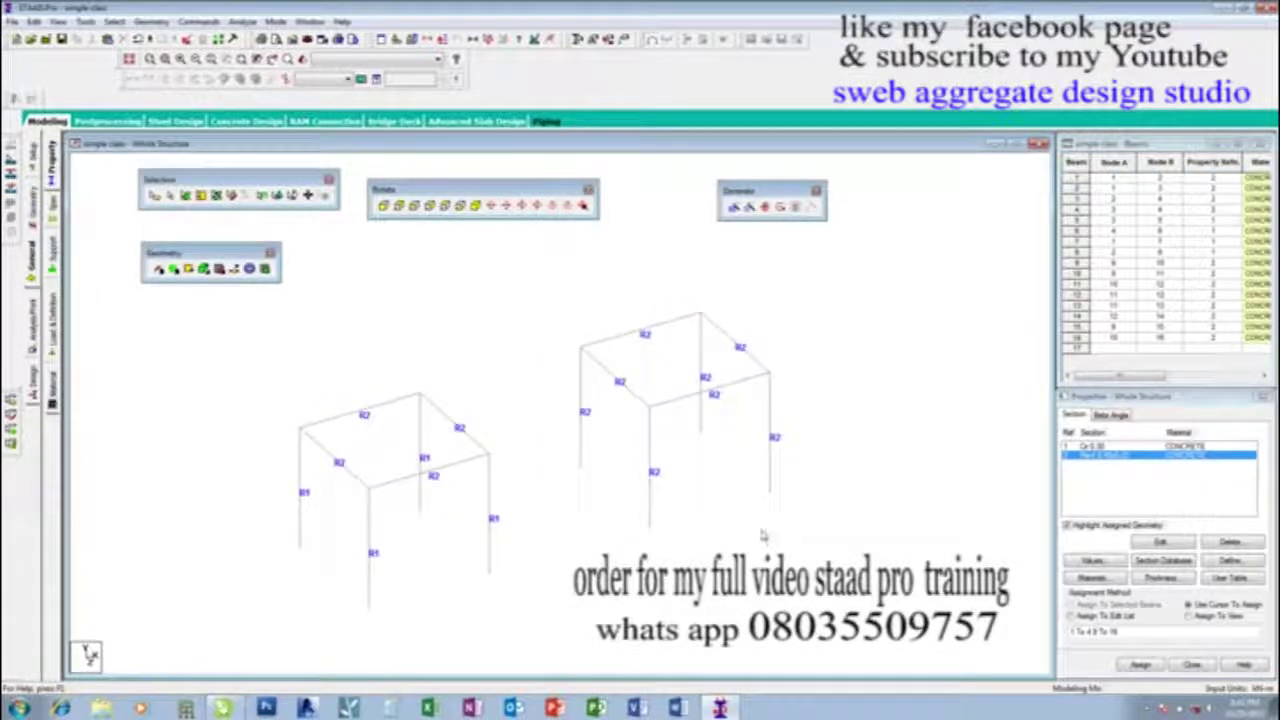